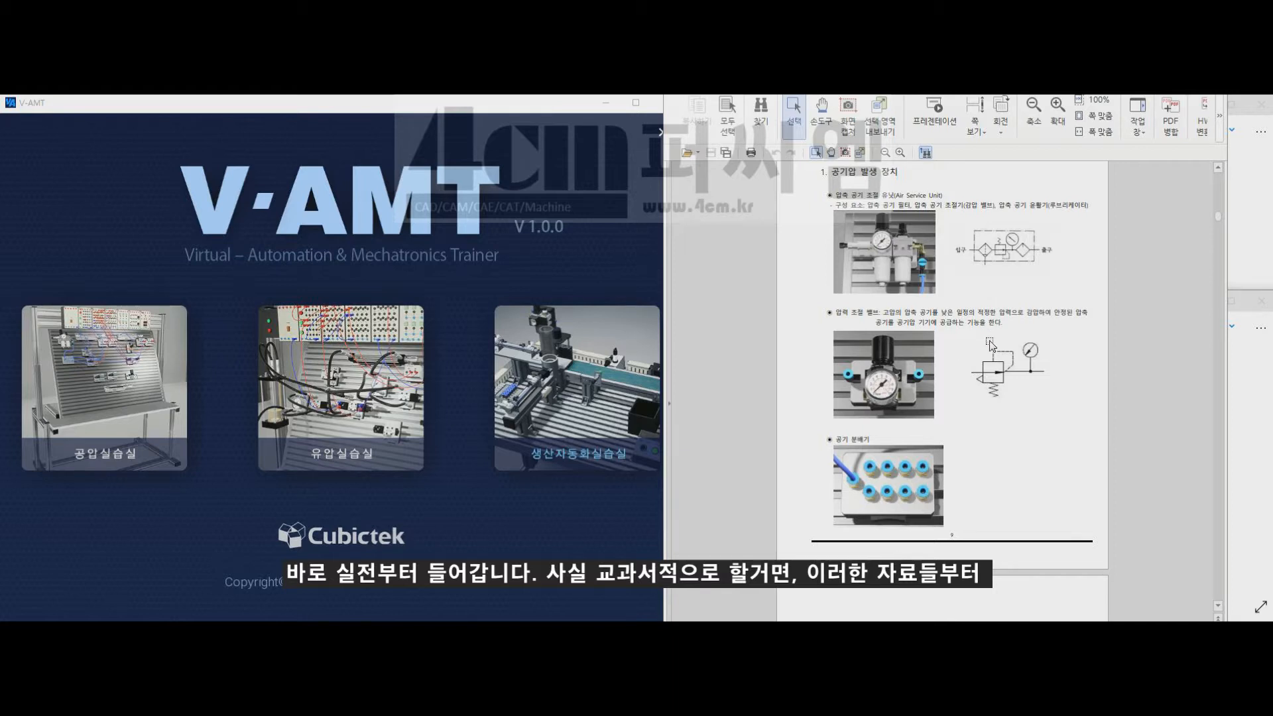
# Review the component reference document from the air service unit through pneumatic and solenoid valves to the power, switch, relay and lamp modules.
pyautogui.scroll(-3, 992, 343)
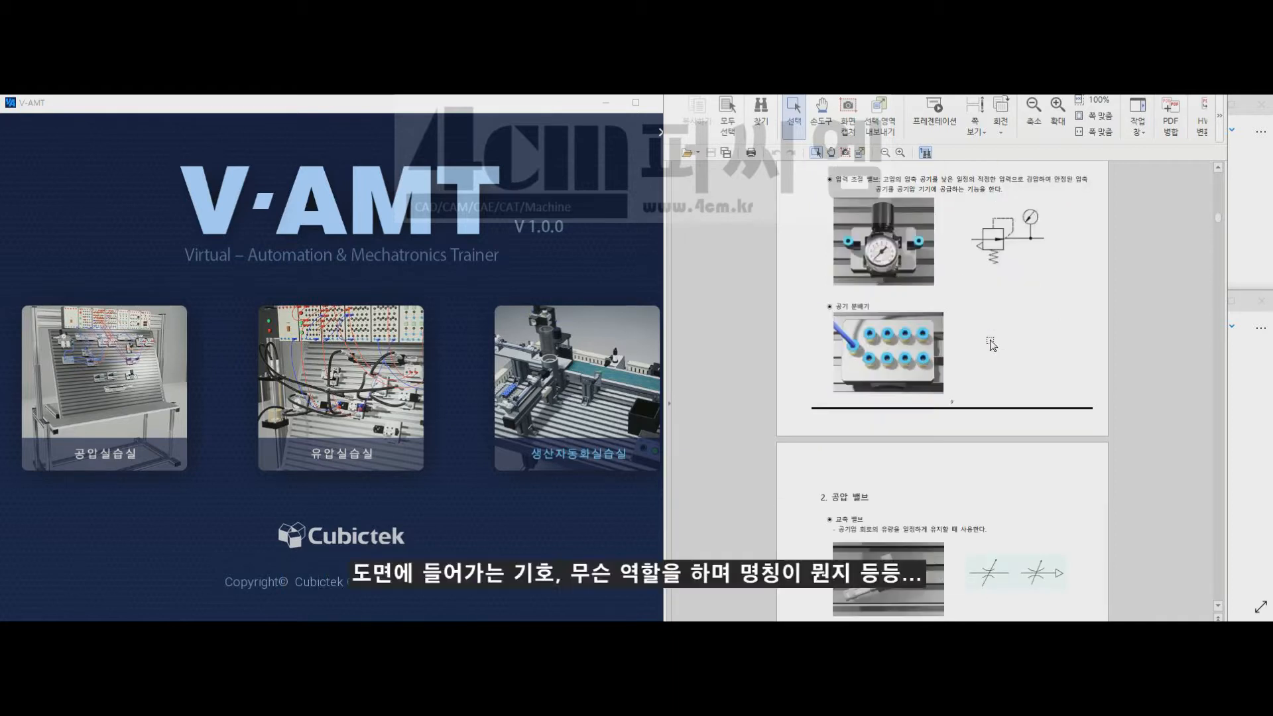
pyautogui.scroll(-3, 992, 344)
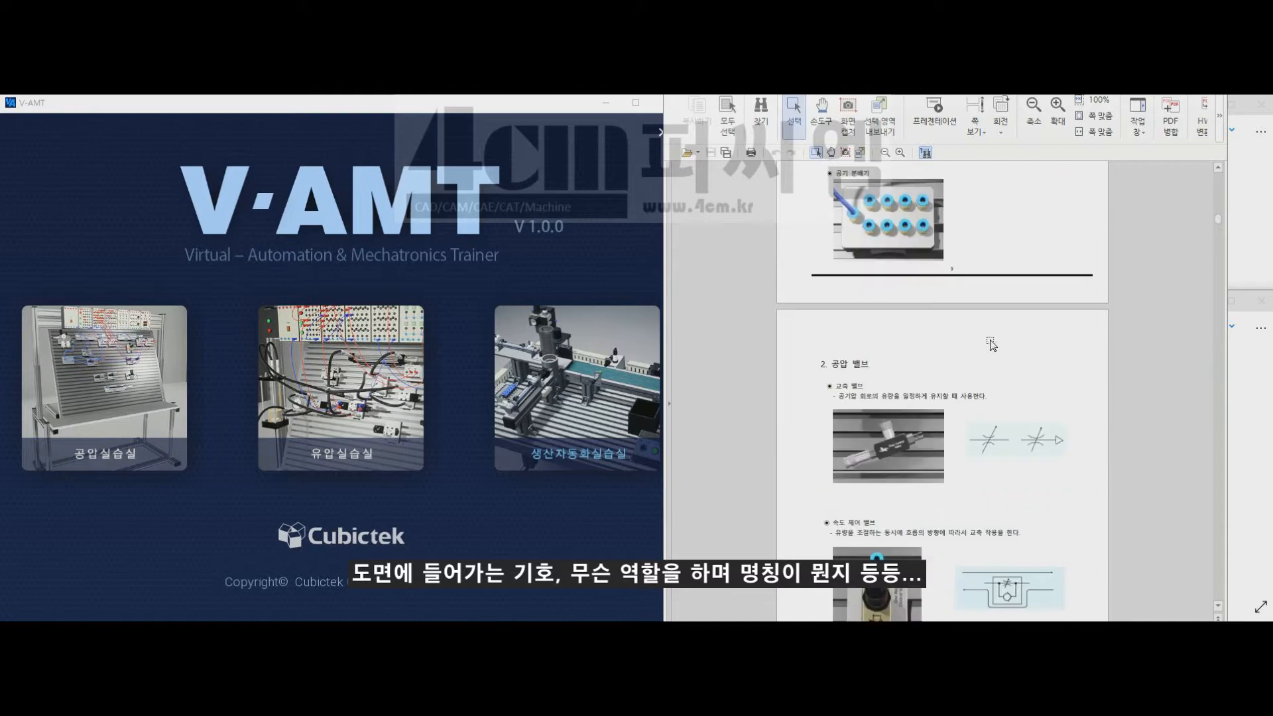
pyautogui.scroll(-4, 992, 343)
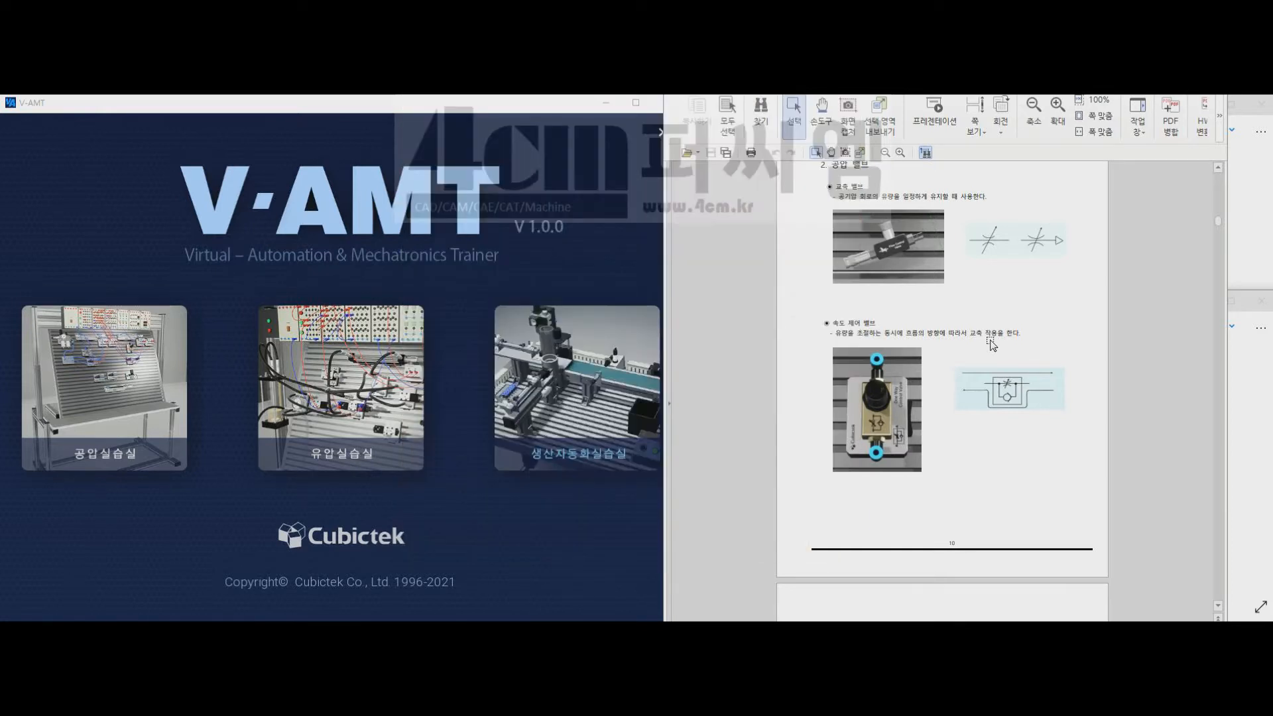
pyautogui.scroll(-5, 981, 346)
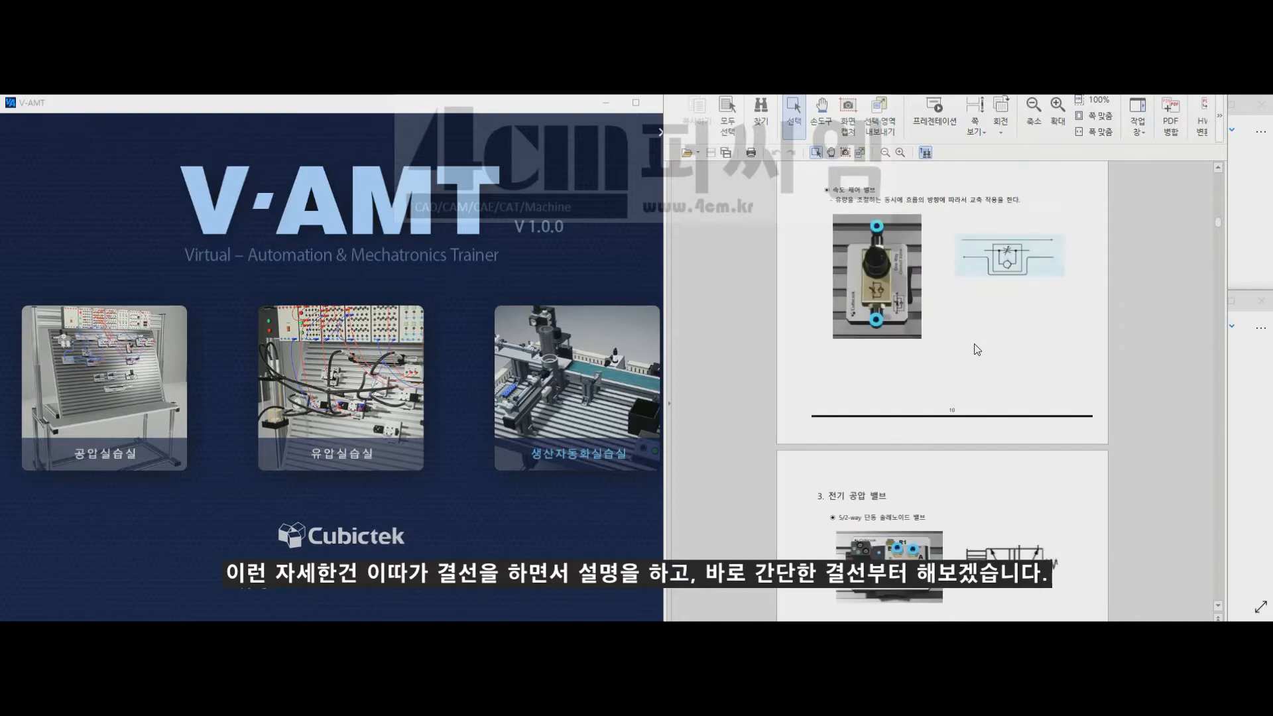
pyautogui.scroll(-2, 974, 348)
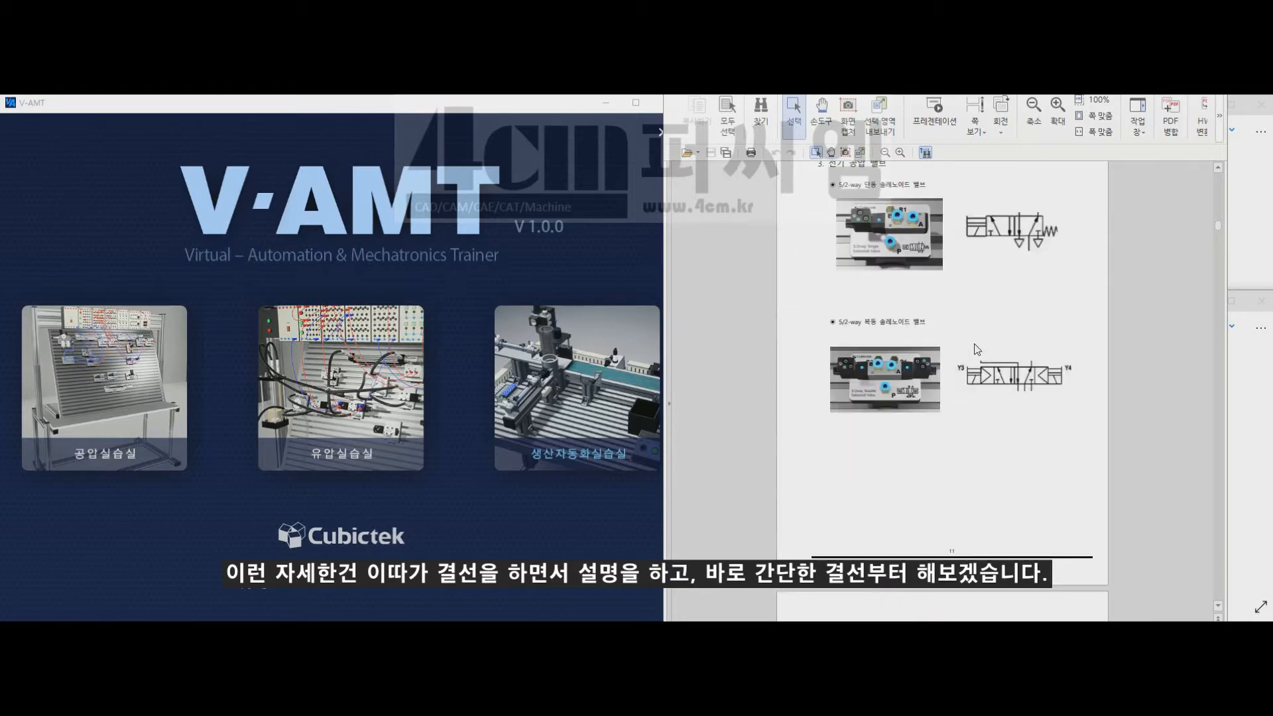
pyautogui.scroll(-2, 977, 350)
pyautogui.scroll(-12, 978, 349)
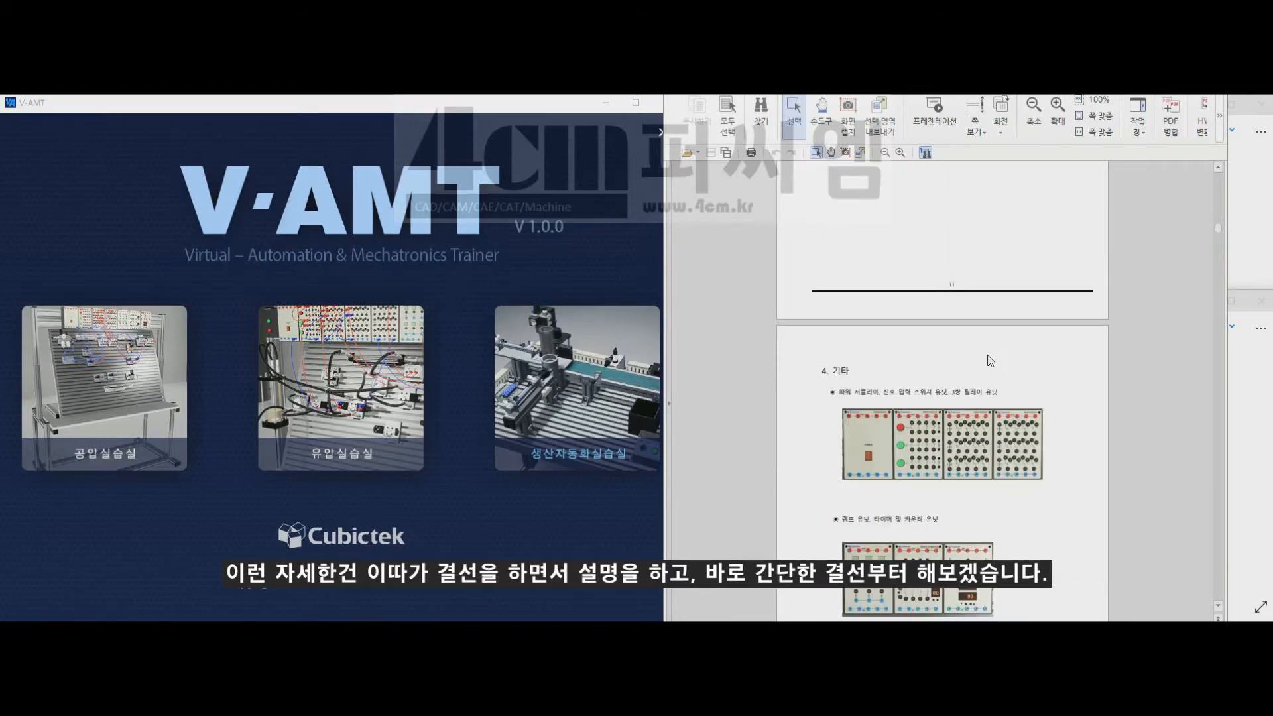
pyautogui.scroll(-2, 997, 363)
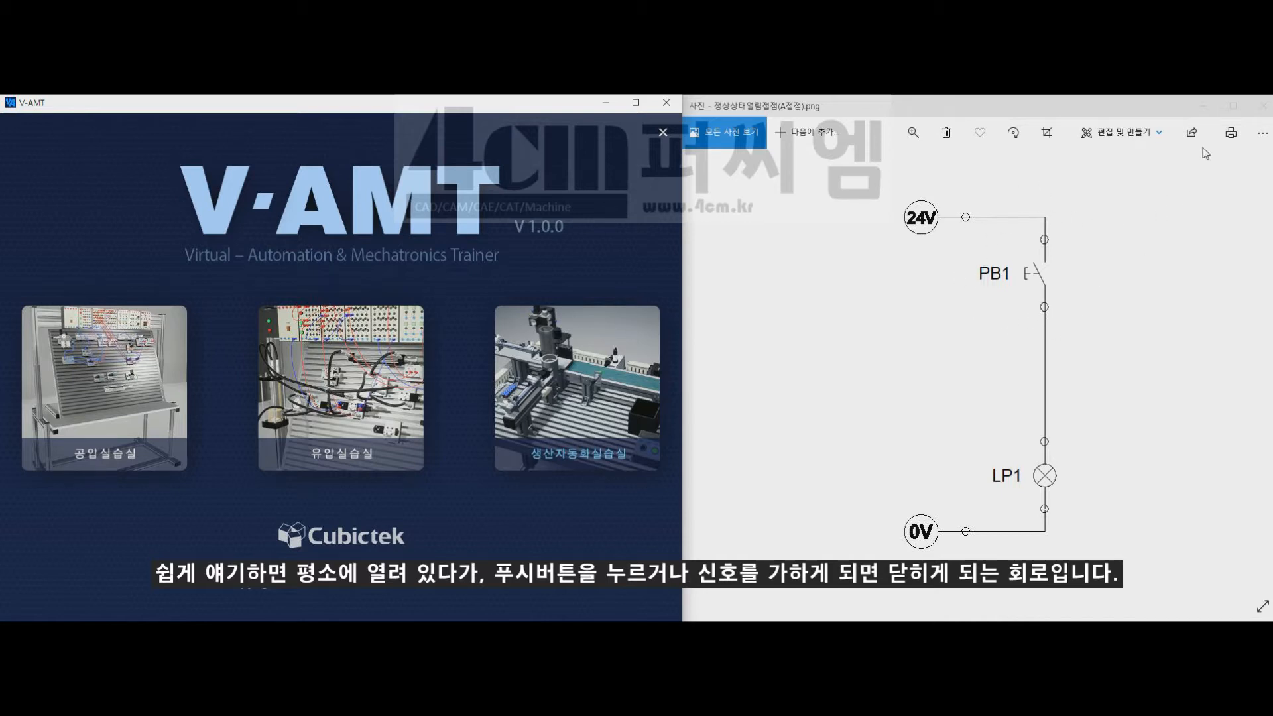
# Annotate the A-contact diagram in red, marking PB1, the current path from 24V to 0V and lamp LP1, and clear the markings.
pyautogui.click(1252, 93)
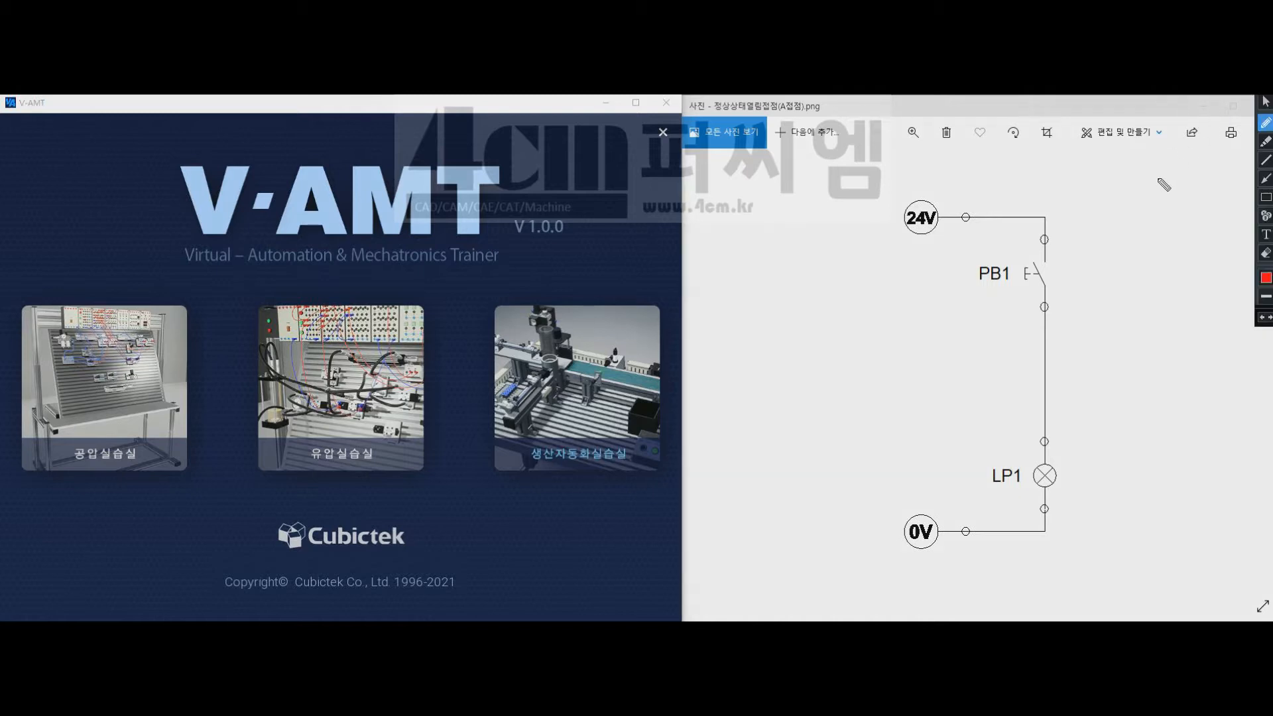
pyautogui.moveTo(1083, 292)
pyautogui.mouseDown()
pyautogui.moveTo(1049, 310)
pyautogui.moveTo(989, 248)
pyautogui.moveTo(1087, 292)
pyautogui.moveTo(1070, 300)
pyautogui.mouseUp()
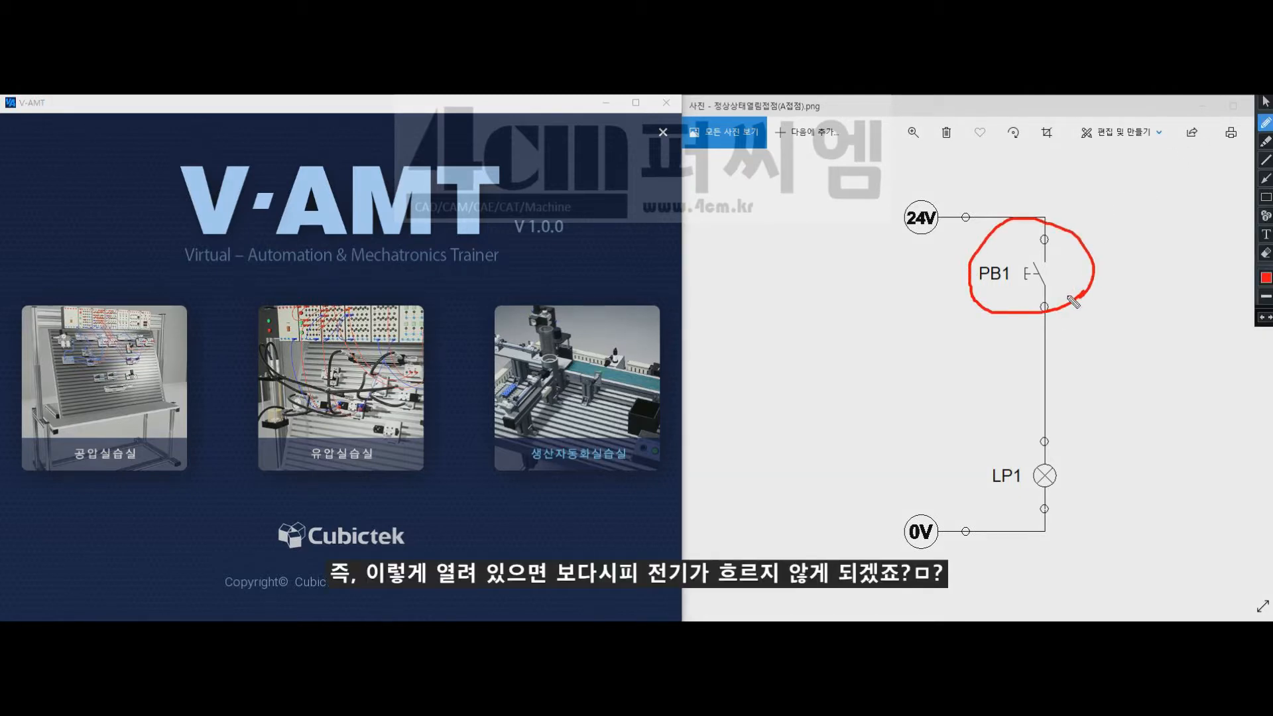
pyautogui.moveTo(858, 286)
pyautogui.mouseDown()
pyautogui.moveTo(999, 289)
pyautogui.moveTo(962, 339)
pyautogui.mouseUp()
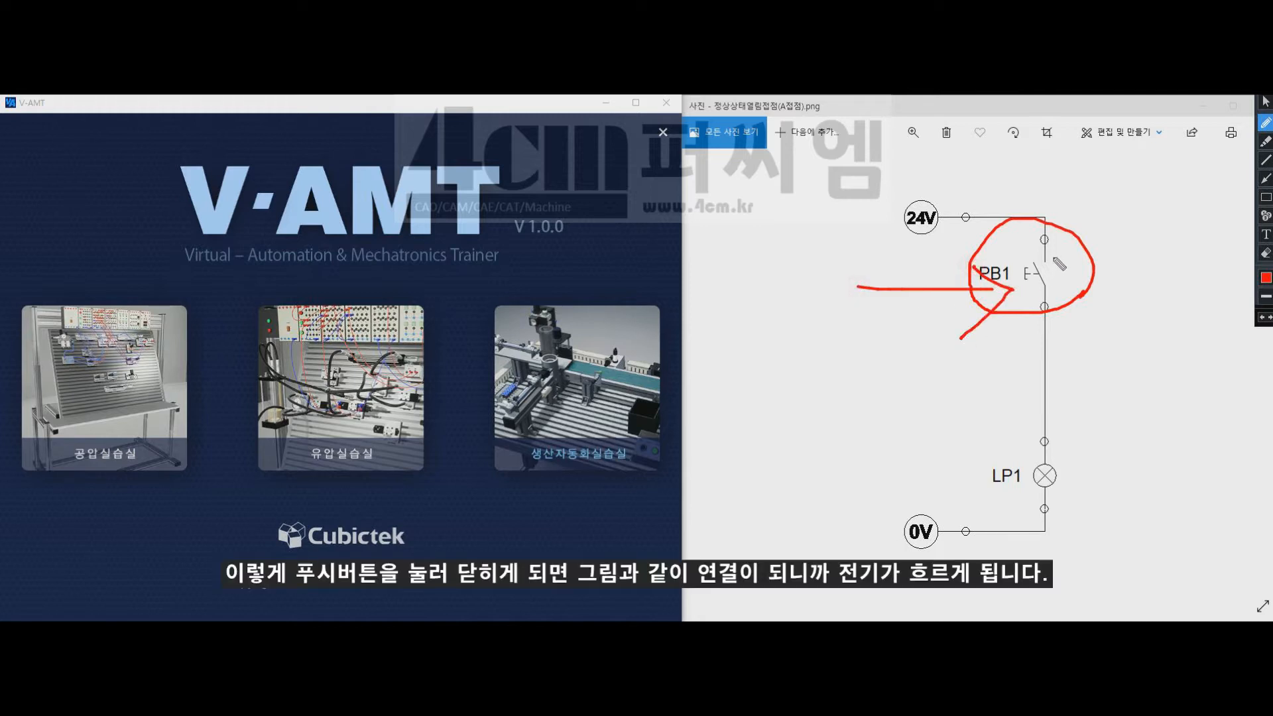
pyautogui.moveTo(1041, 250); pyautogui.dragTo(1041, 332)
pyautogui.moveTo(915, 216)
pyautogui.mouseDown()
pyautogui.moveTo(946, 219)
pyautogui.moveTo(1052, 285)
pyautogui.moveTo(1051, 530)
pyautogui.moveTo(951, 529)
pyautogui.mouseUp()
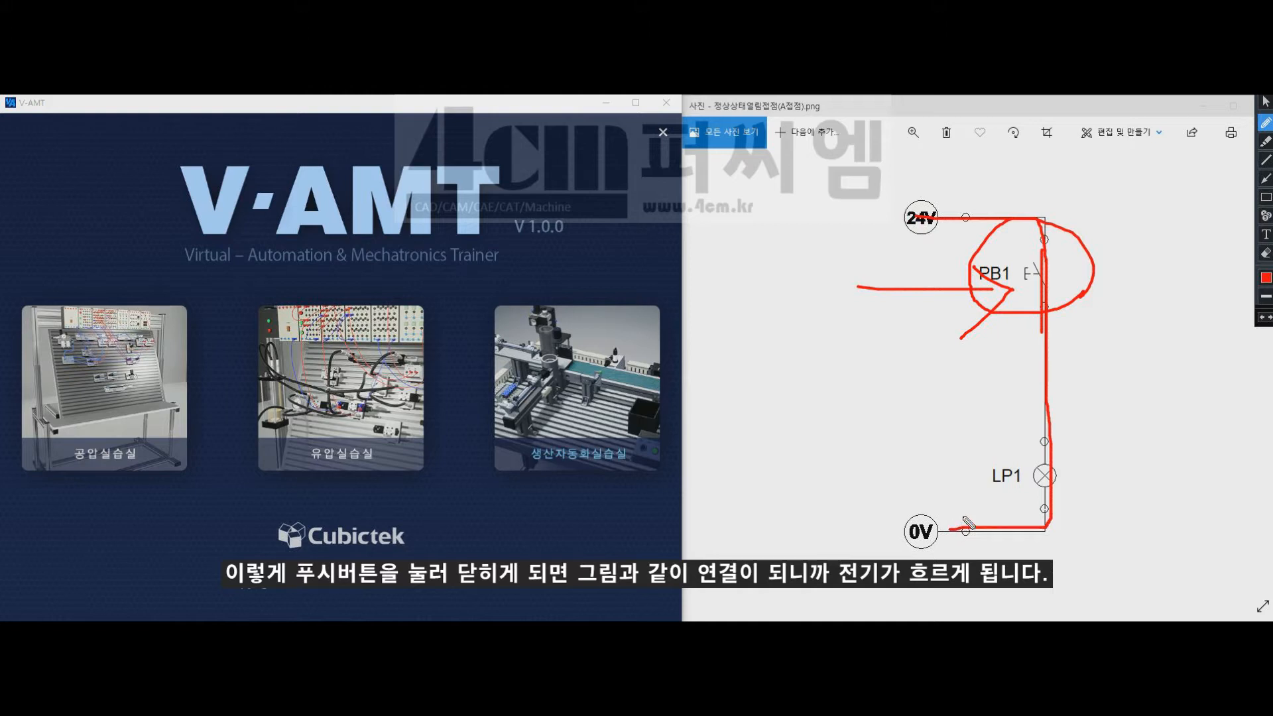
pyautogui.moveTo(1081, 488)
pyautogui.mouseDown()
pyautogui.moveTo(958, 499)
pyautogui.moveTo(1097, 448)
pyautogui.moveTo(1075, 512)
pyautogui.mouseUp()
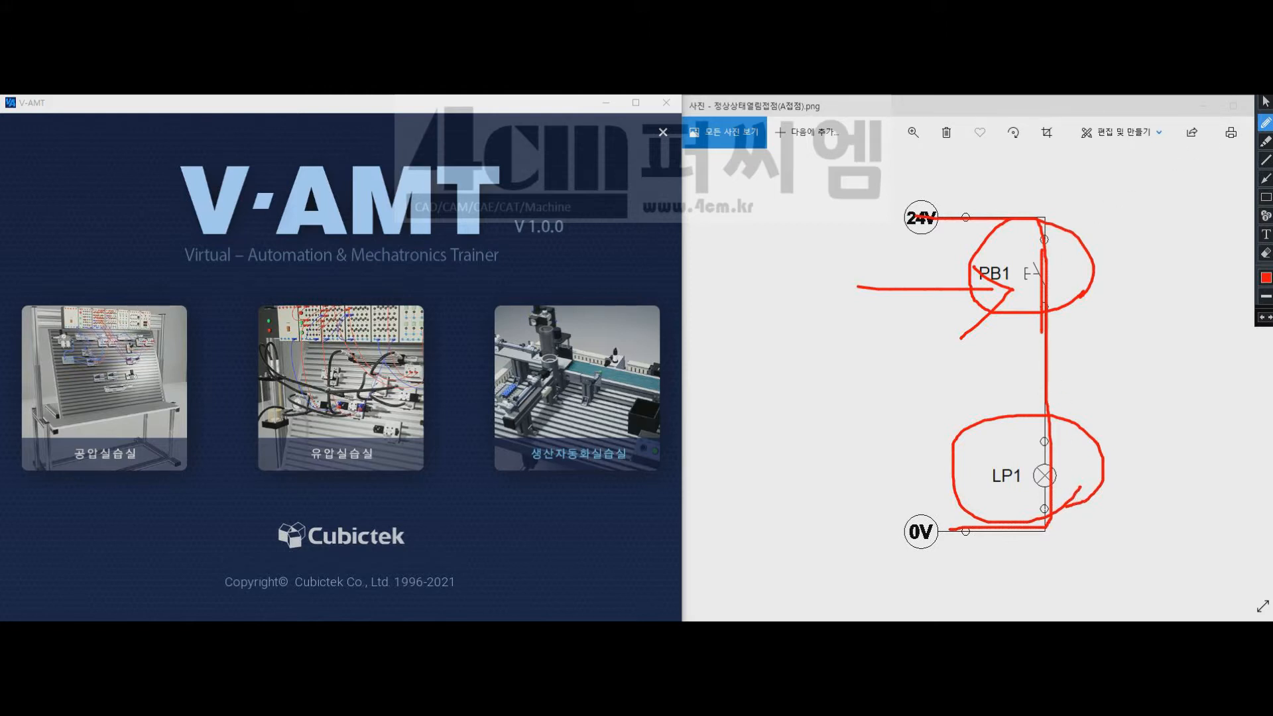
pyautogui.press('Escape')
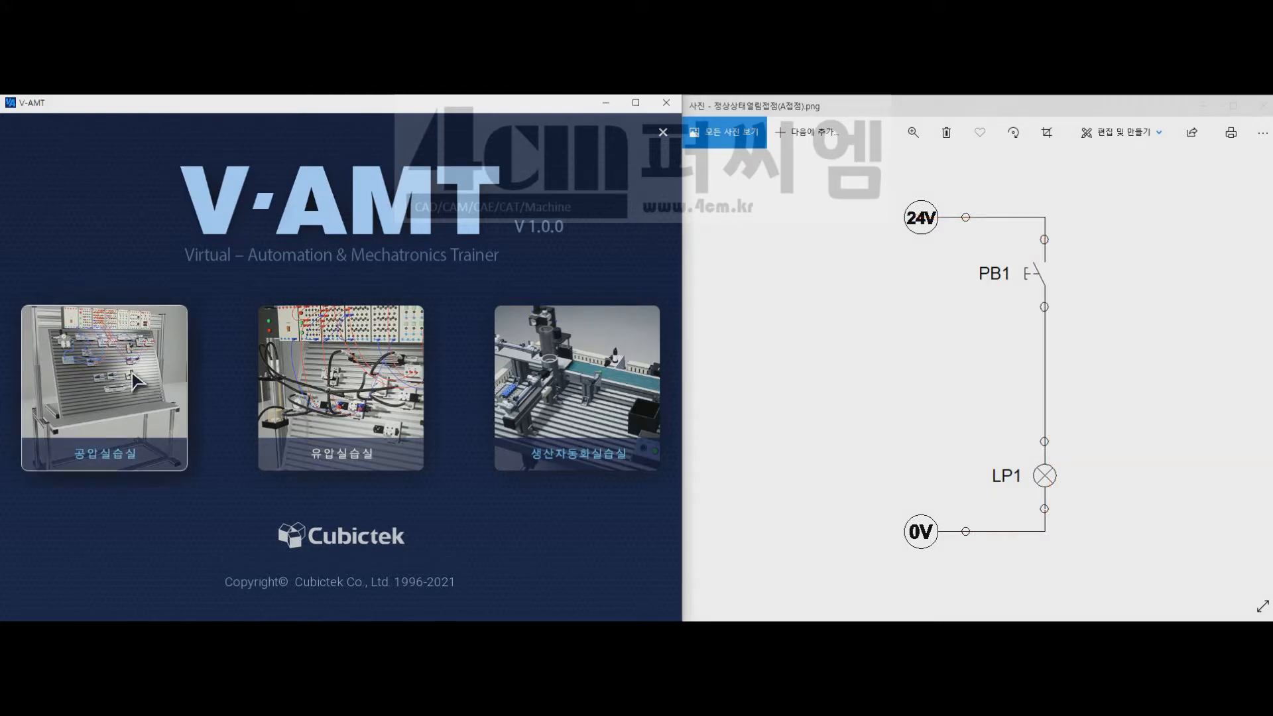
# Open the 공압실습실 lab and wire +24V on the switch module to the first normally open contact of the upper green push button.
pyautogui.click(134, 380)
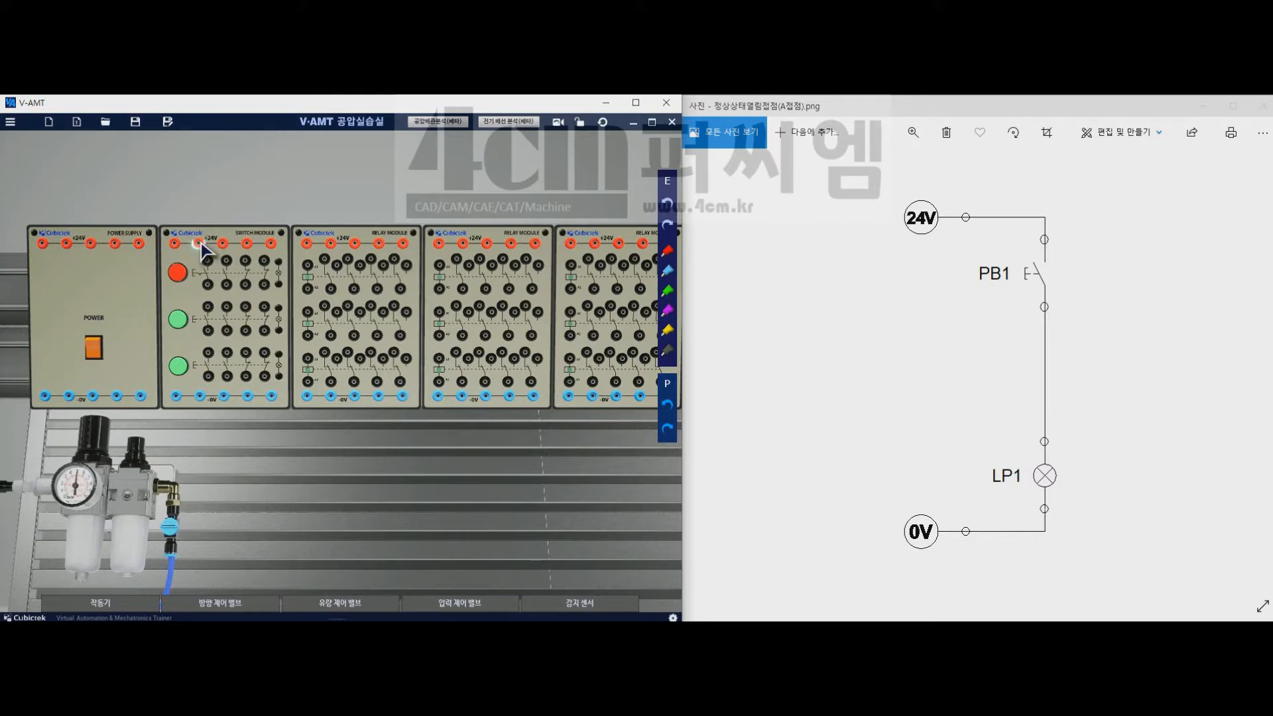
pyautogui.click(200, 243)
pyautogui.click(208, 308)
# Wire the output of the green push button's normally open contact to the positive terminal of the first lamp.
pyautogui.click(208, 330)
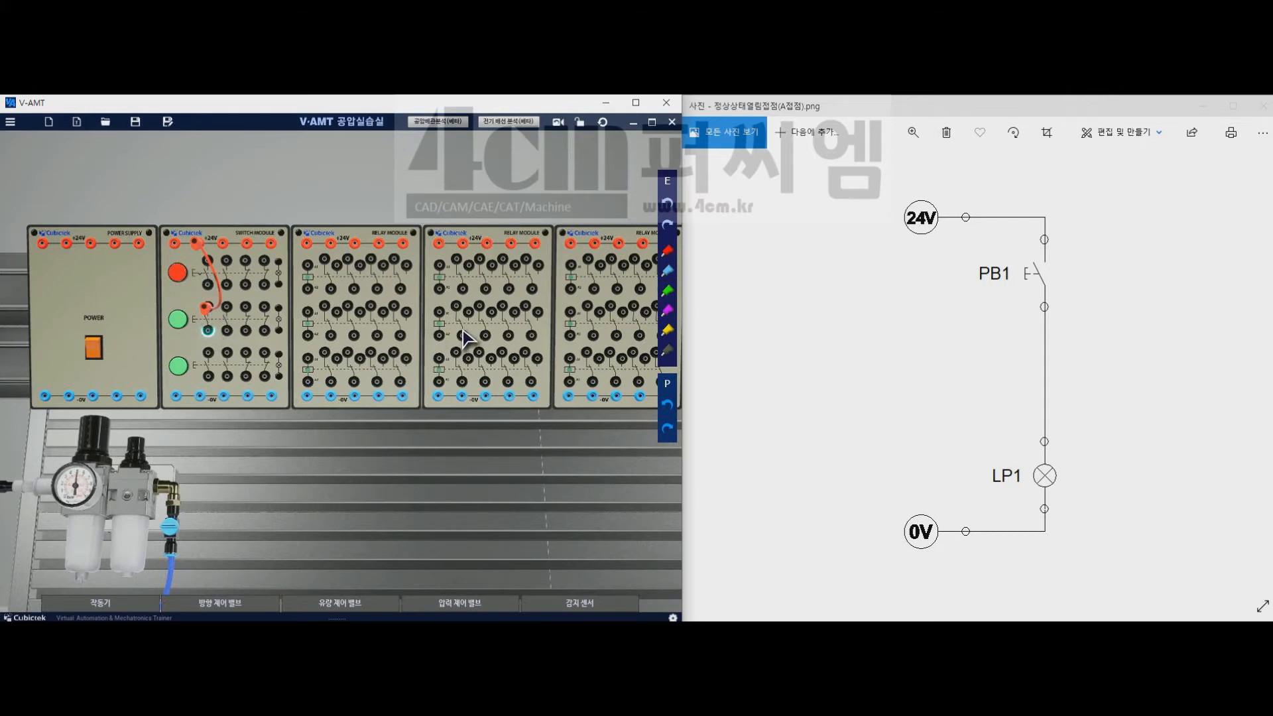
pyautogui.hscroll(5, 481, 326)
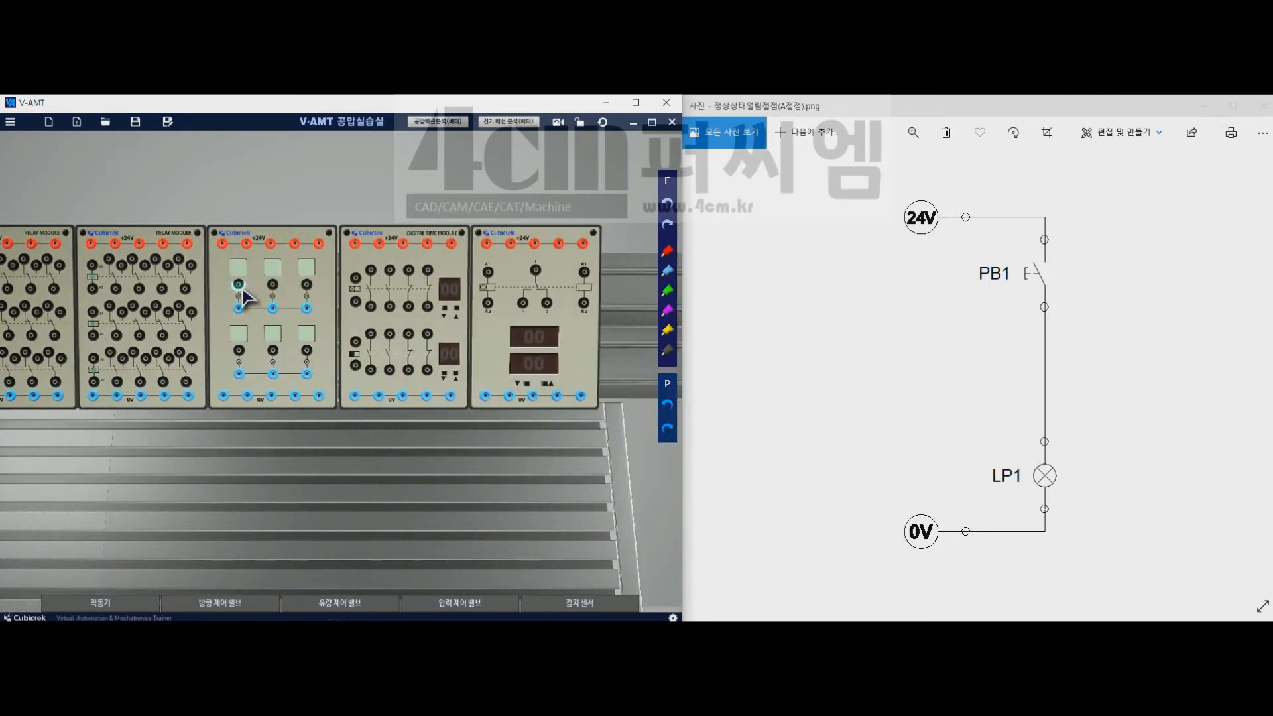
pyautogui.click(239, 287)
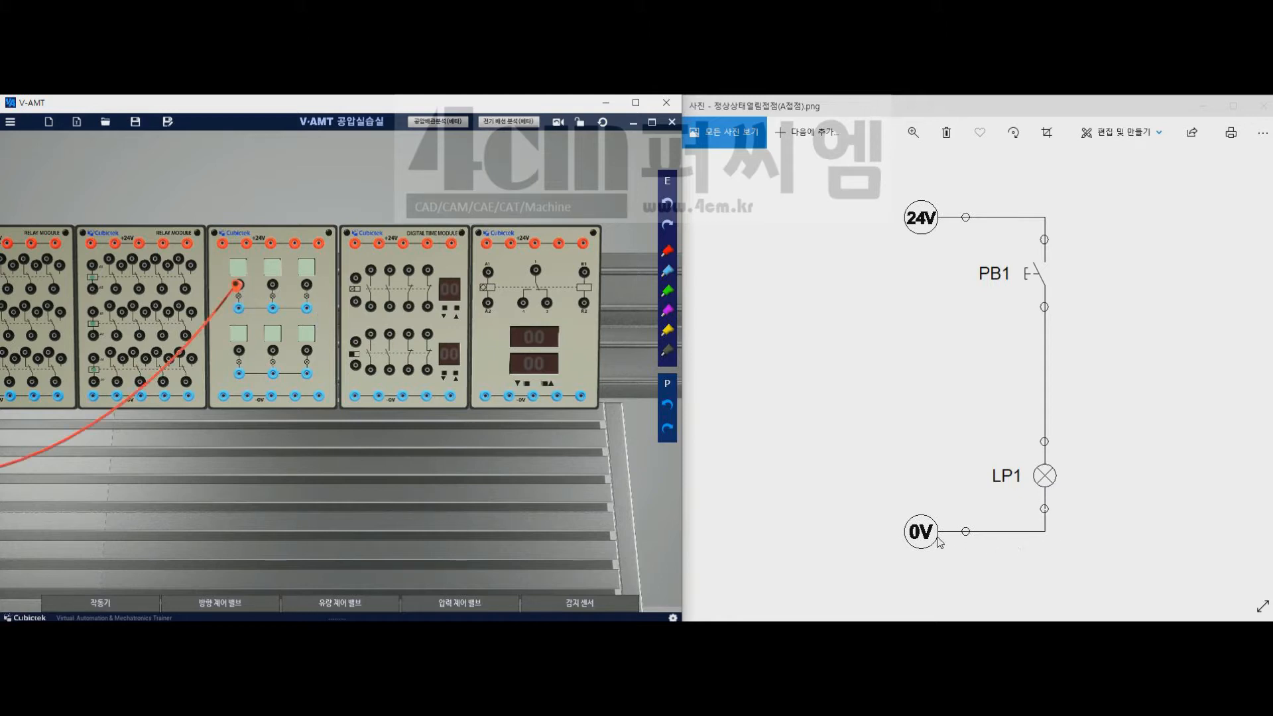
# Connect a 0V terminal on the lamp module to the first lamp's negative terminal.
pyautogui.click(249, 396)
pyautogui.moveTo(142, 398); pyautogui.dragTo(502, 401)
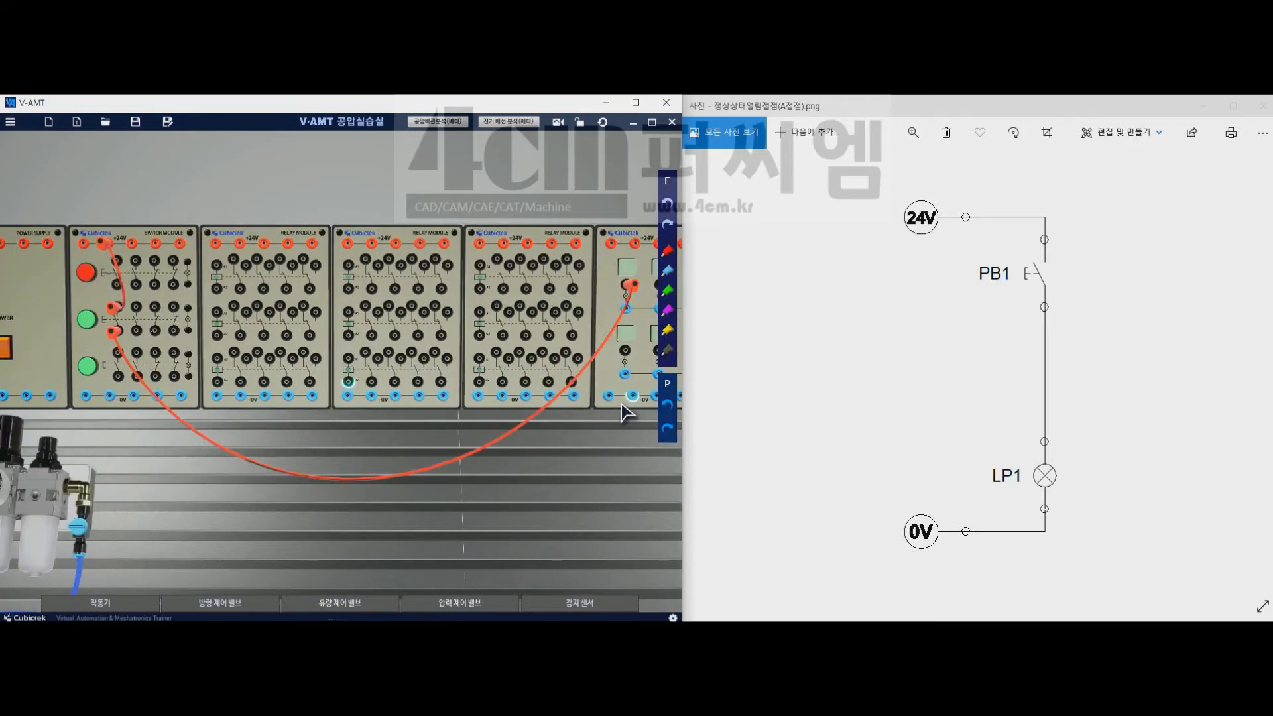
pyautogui.click(627, 309)
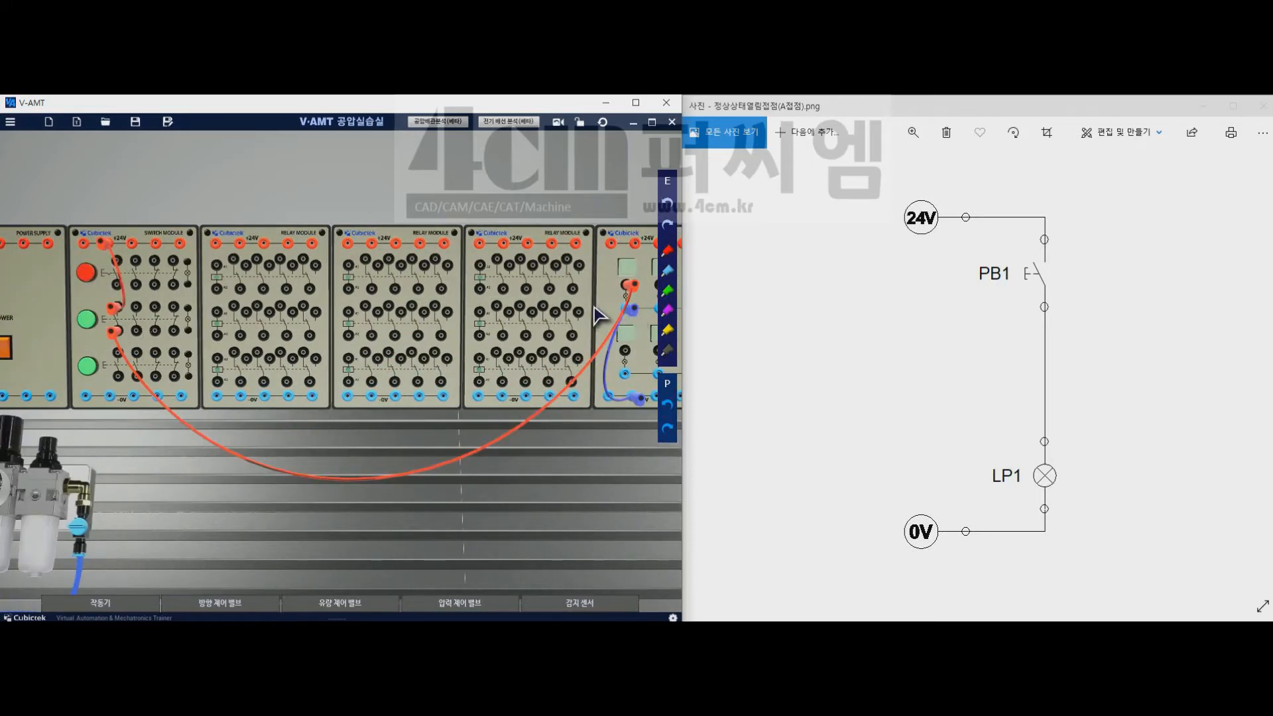
# Switch on the power supply and test the lamp circuit with the upper green push button.
pyautogui.scroll(-3, 392, 337)
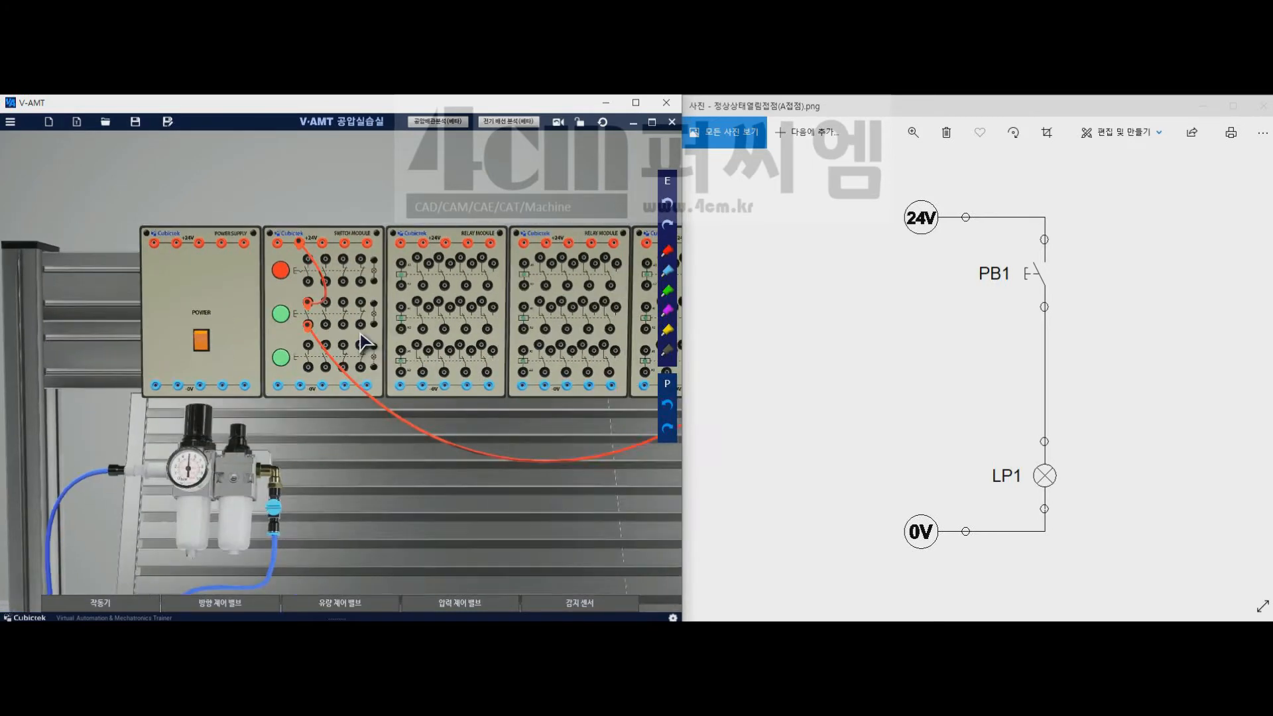
pyautogui.scroll(-1, 443, 331)
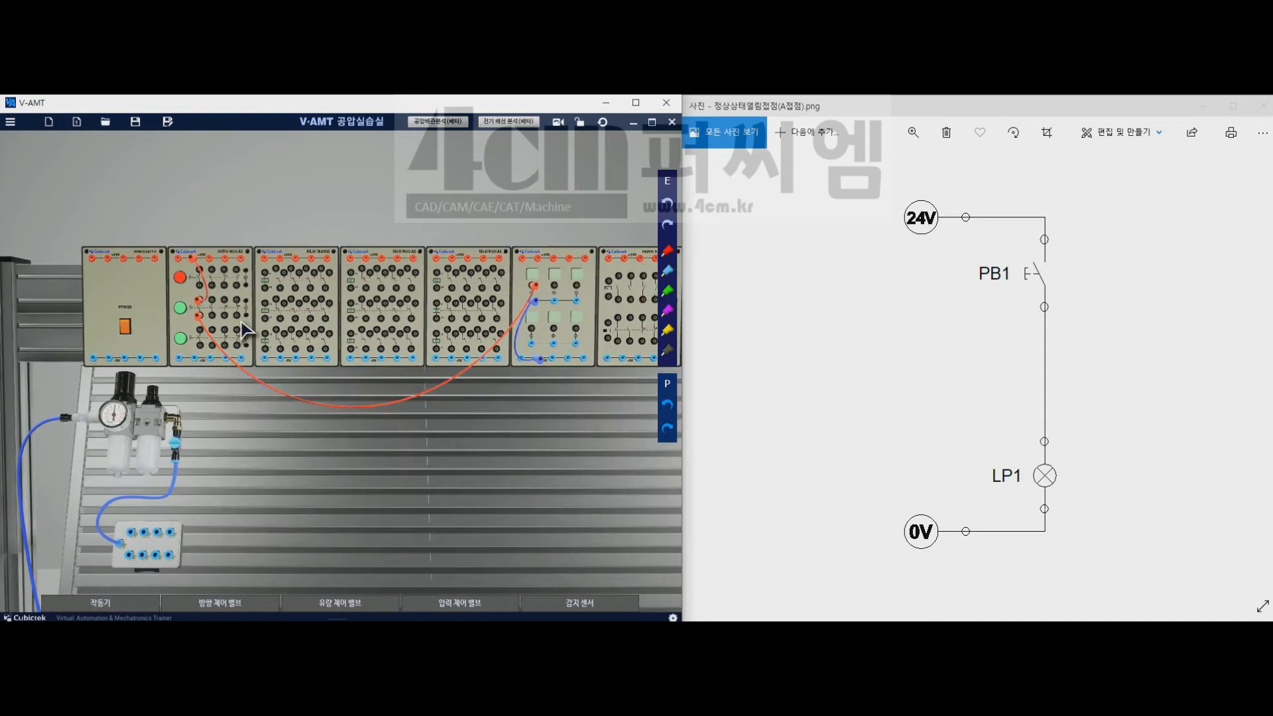
pyautogui.click(128, 326)
pyautogui.click(181, 308)
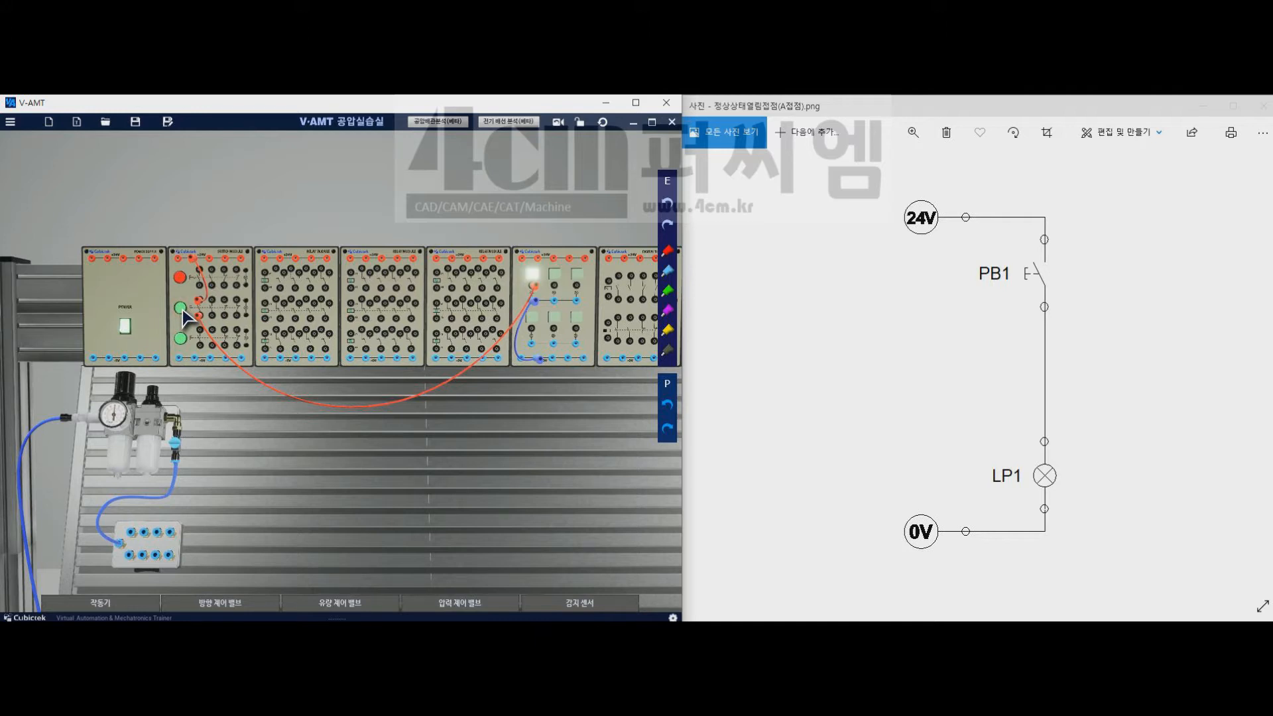
pyautogui.click(181, 308)
pyautogui.click(181, 309)
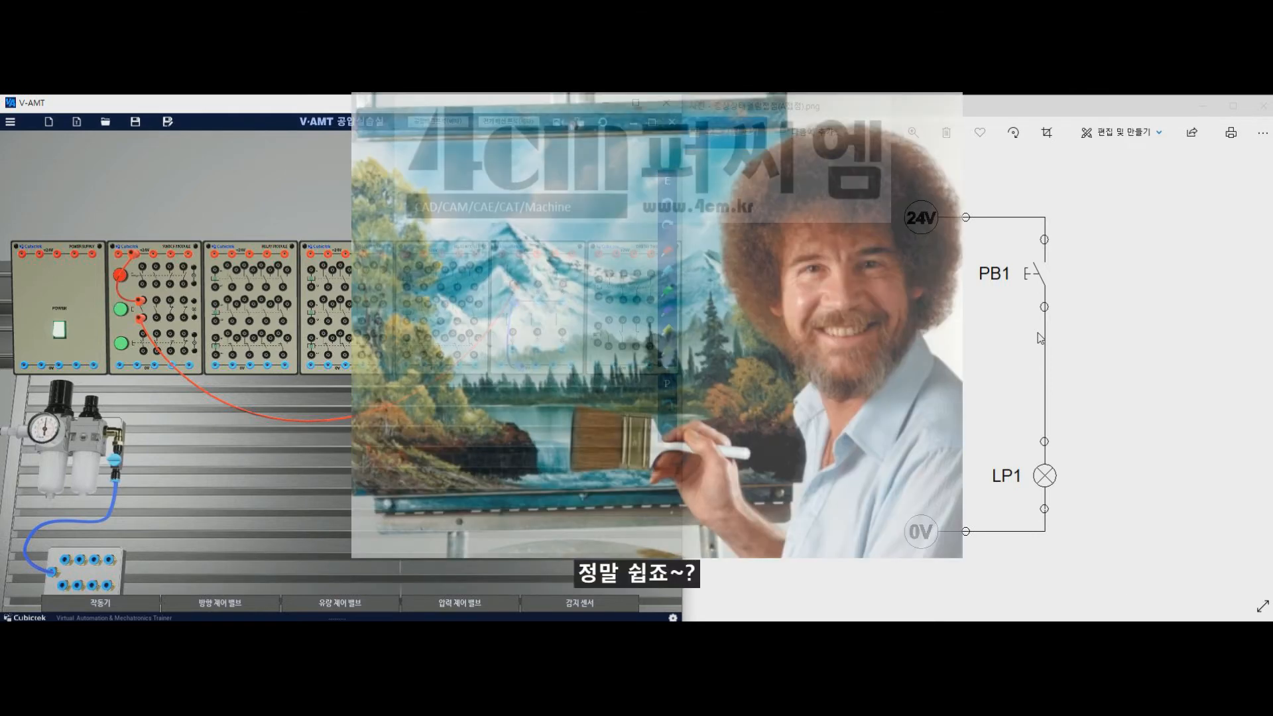
# Bring up the B-contact diagram and mark in red the 24V source, the current path to 0V and lamp LP1.
pyautogui.click(743, 236)
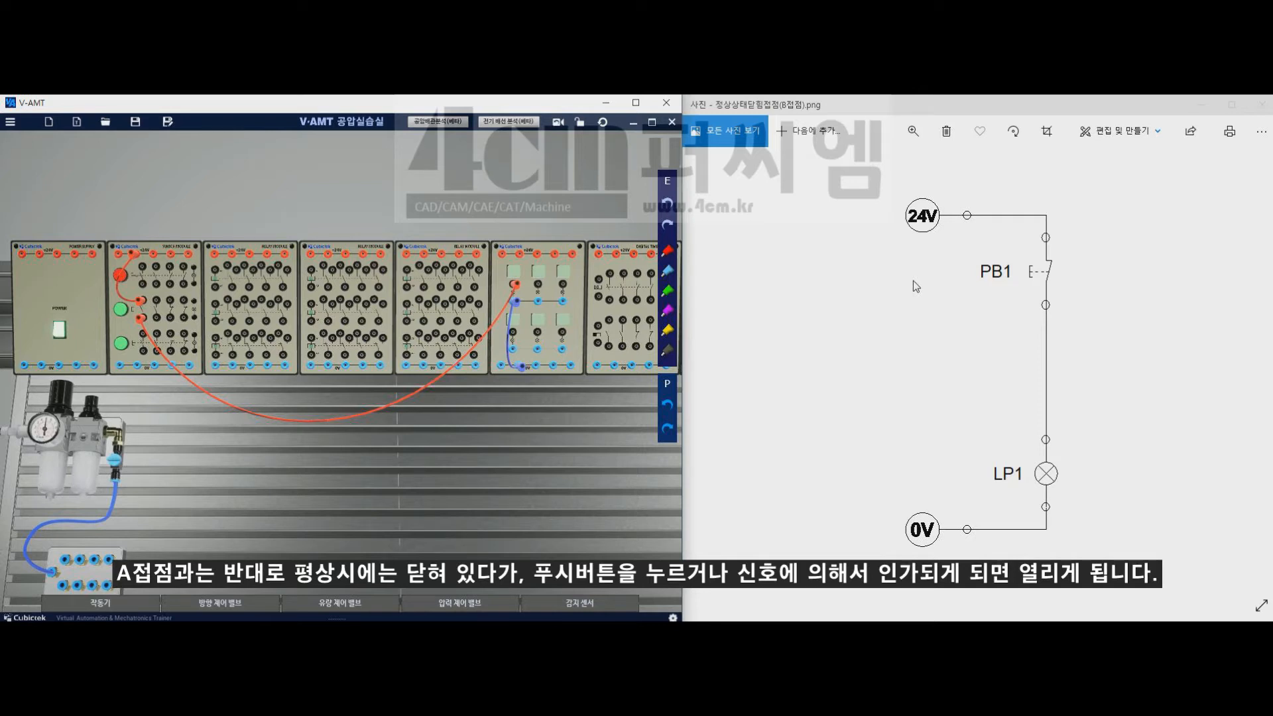
pyautogui.click(1246, 86)
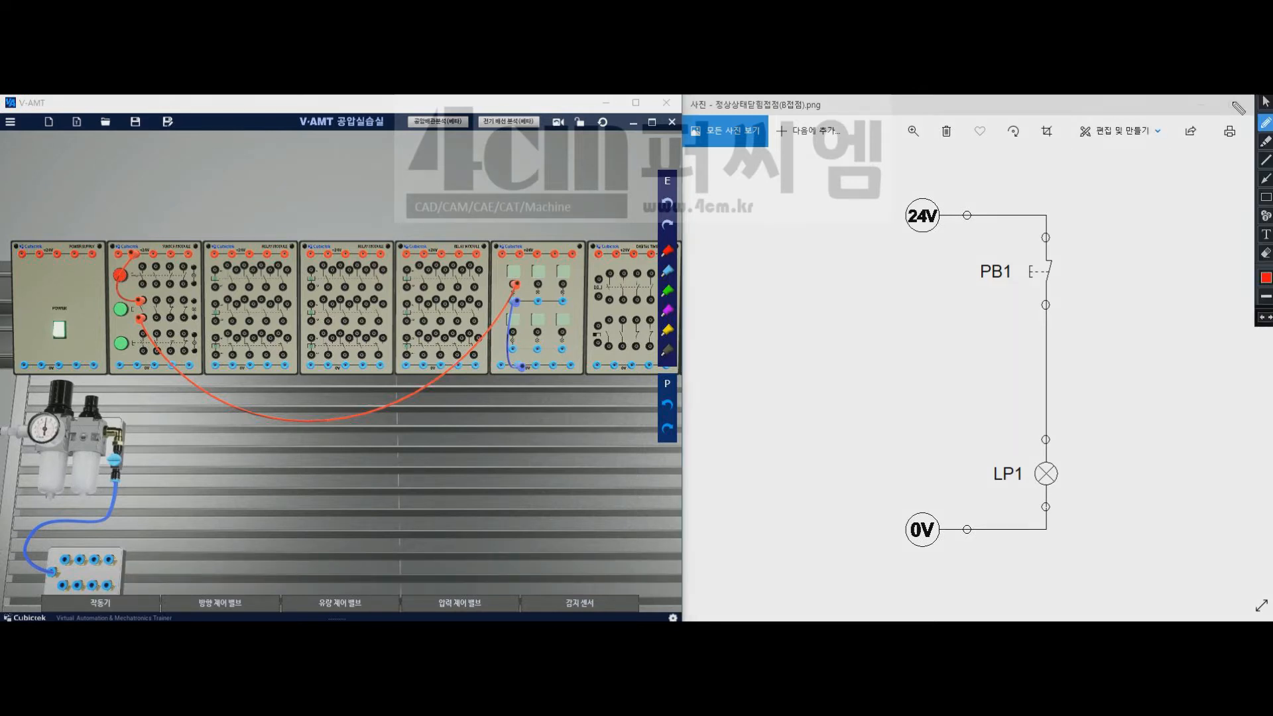
pyautogui.moveTo(950, 259); pyautogui.dragTo(992, 234)
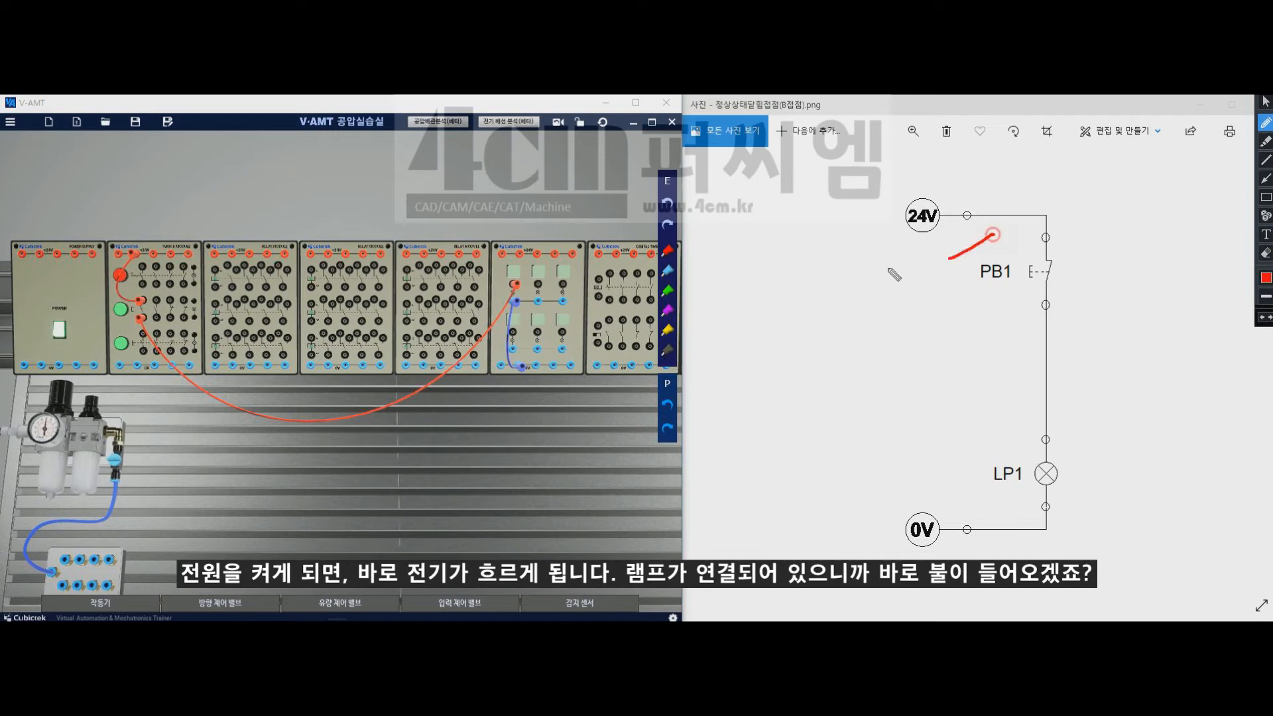
pyautogui.moveTo(894, 274)
pyautogui.mouseDown()
pyautogui.moveTo(955, 179)
pyautogui.moveTo(974, 205)
pyautogui.mouseUp()
pyautogui.moveTo(950, 211)
pyautogui.mouseDown()
pyautogui.moveTo(1056, 223)
pyautogui.moveTo(1051, 518)
pyautogui.moveTo(928, 524)
pyautogui.mouseUp()
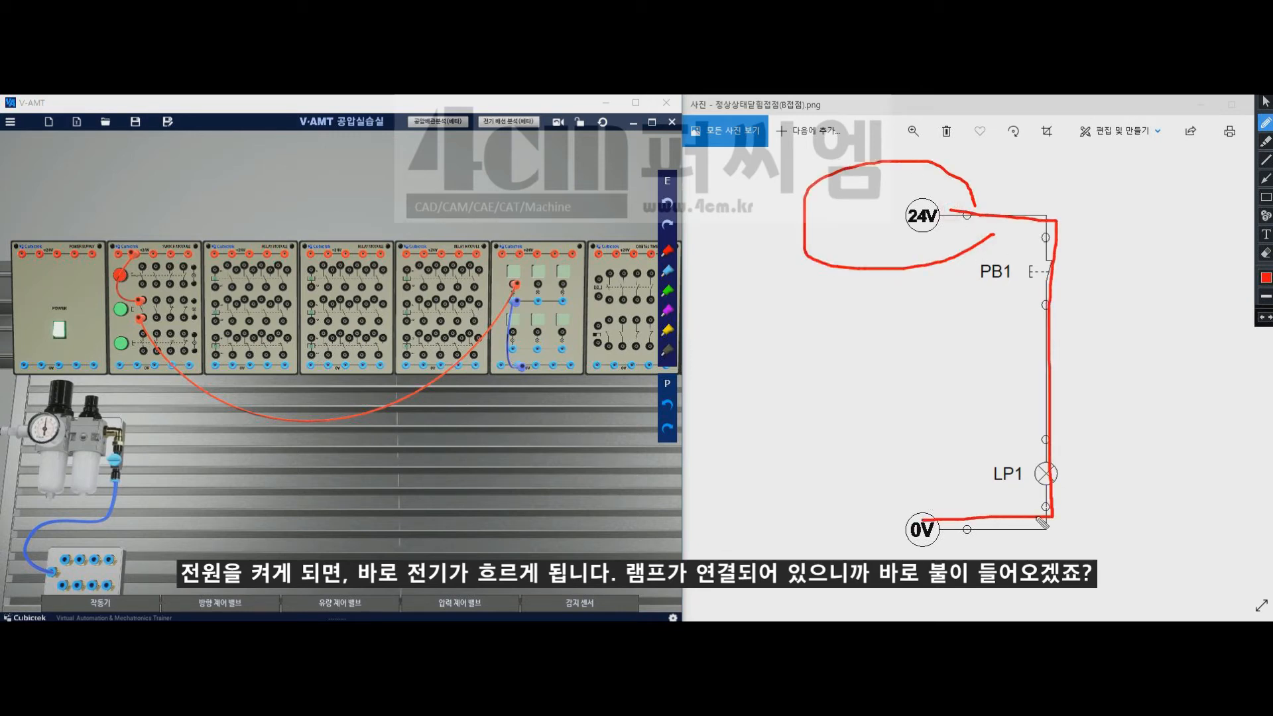
pyautogui.moveTo(1077, 486)
pyautogui.mouseDown()
pyautogui.moveTo(977, 508)
pyautogui.moveTo(1091, 426)
pyautogui.moveTo(1079, 497)
pyautogui.mouseUp()
# Mark the push on PB1 and the broken path with red strokes, cross out LP1, and clear all markings.
pyautogui.moveTo(878, 284)
pyautogui.mouseDown()
pyautogui.moveTo(983, 285)
pyautogui.moveTo(917, 322)
pyautogui.mouseUp()
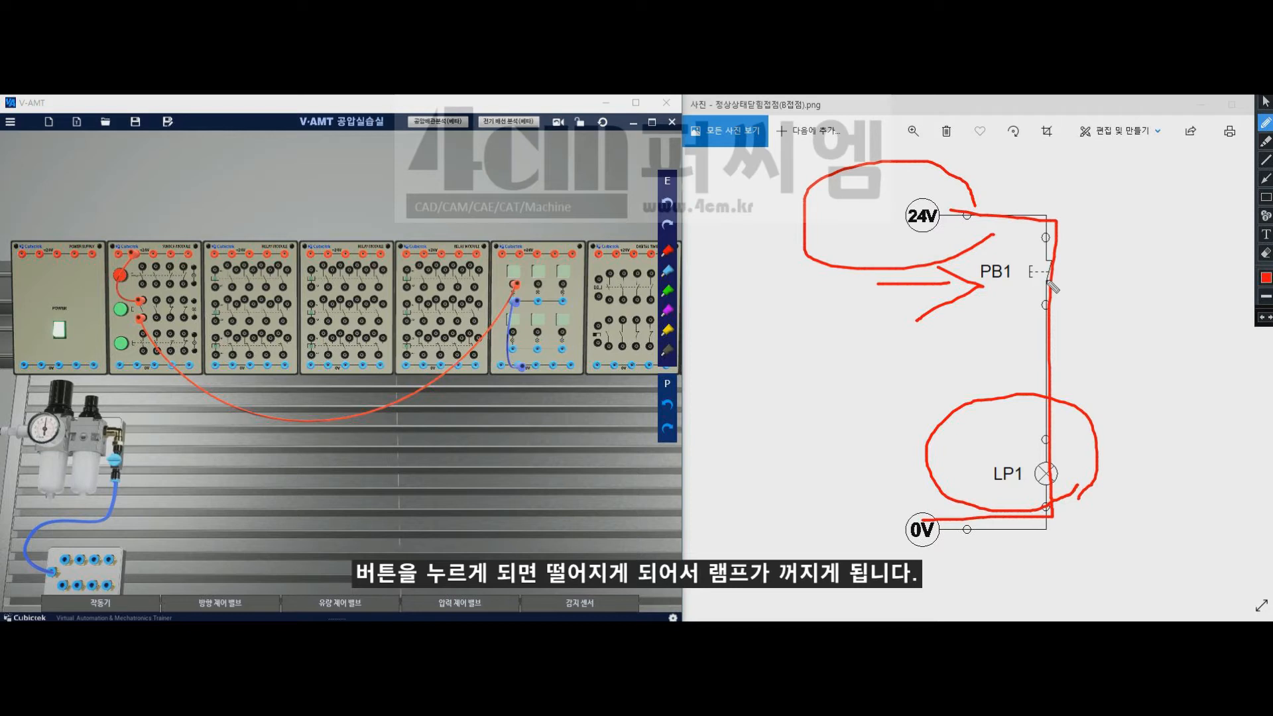
pyautogui.moveTo(1047, 282); pyautogui.dragTo(1068, 271)
pyautogui.moveTo(964, 213)
pyautogui.mouseDown()
pyautogui.moveTo(1050, 255)
pyautogui.moveTo(1091, 240)
pyautogui.moveTo(1009, 260)
pyautogui.mouseUp()
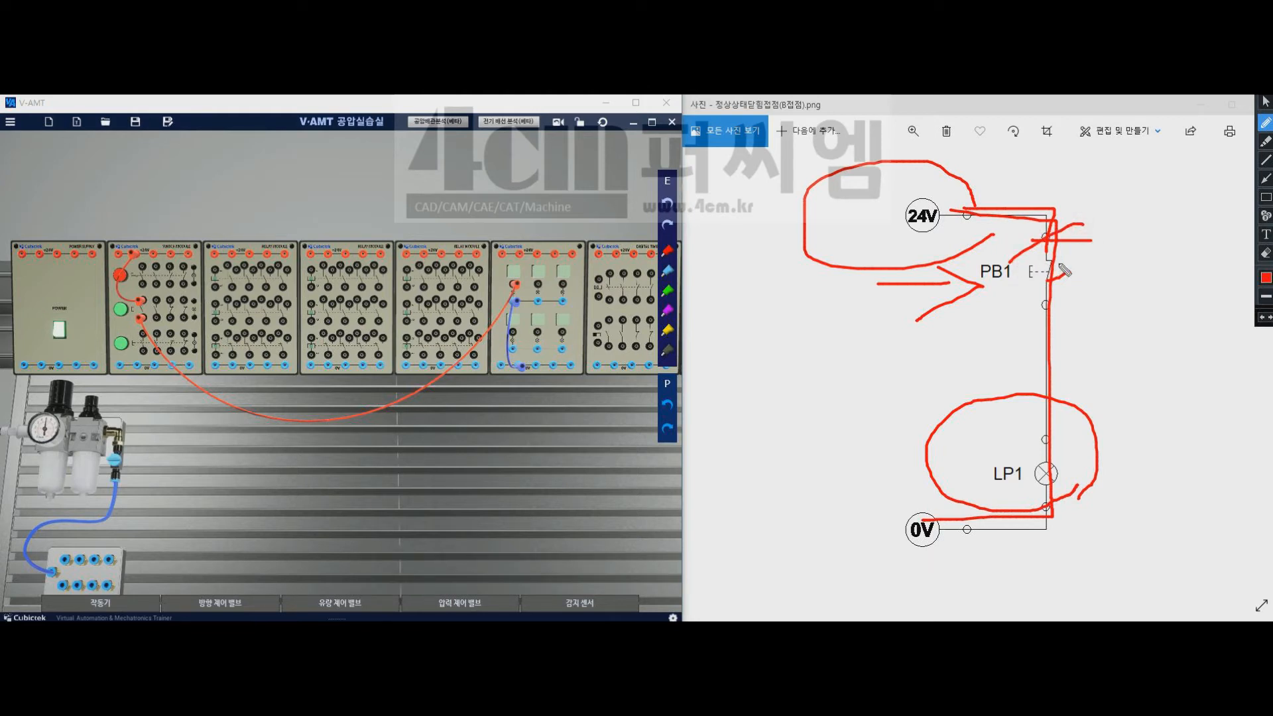
pyautogui.moveTo(1142, 358); pyautogui.dragTo(925, 575)
pyautogui.moveTo(953, 398); pyautogui.dragTo(1098, 532)
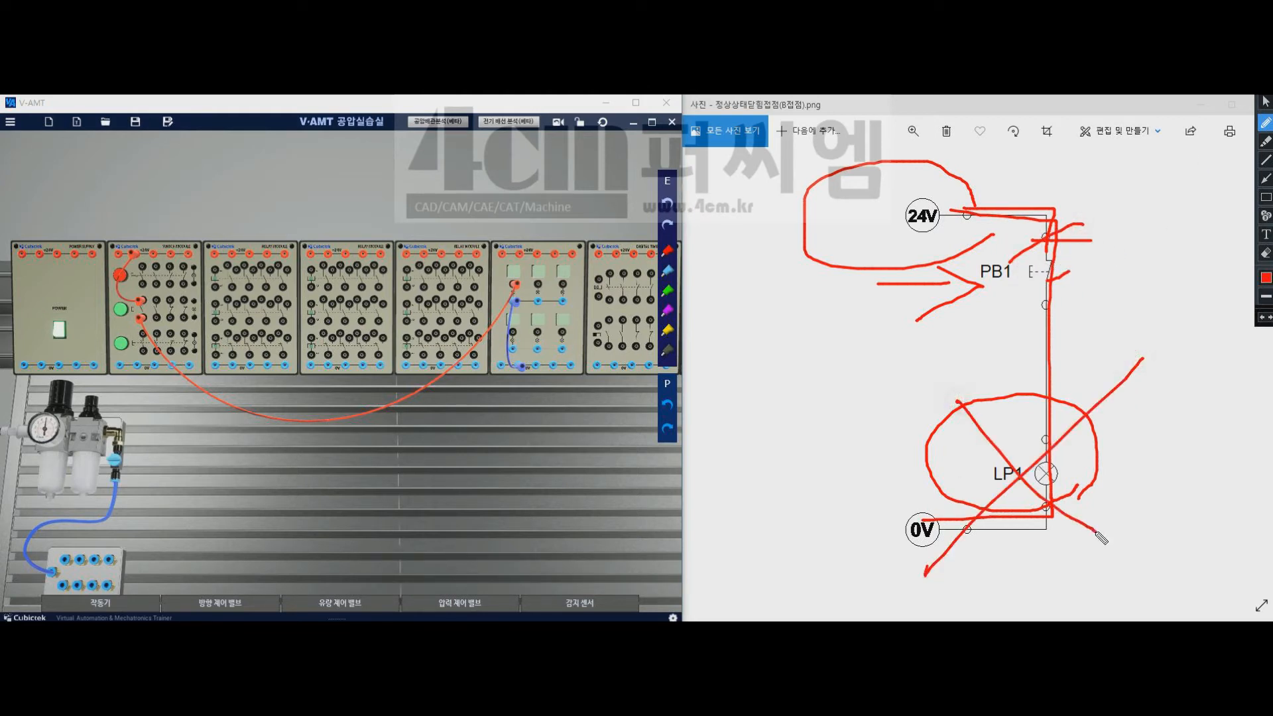
pyautogui.click(1265, 102)
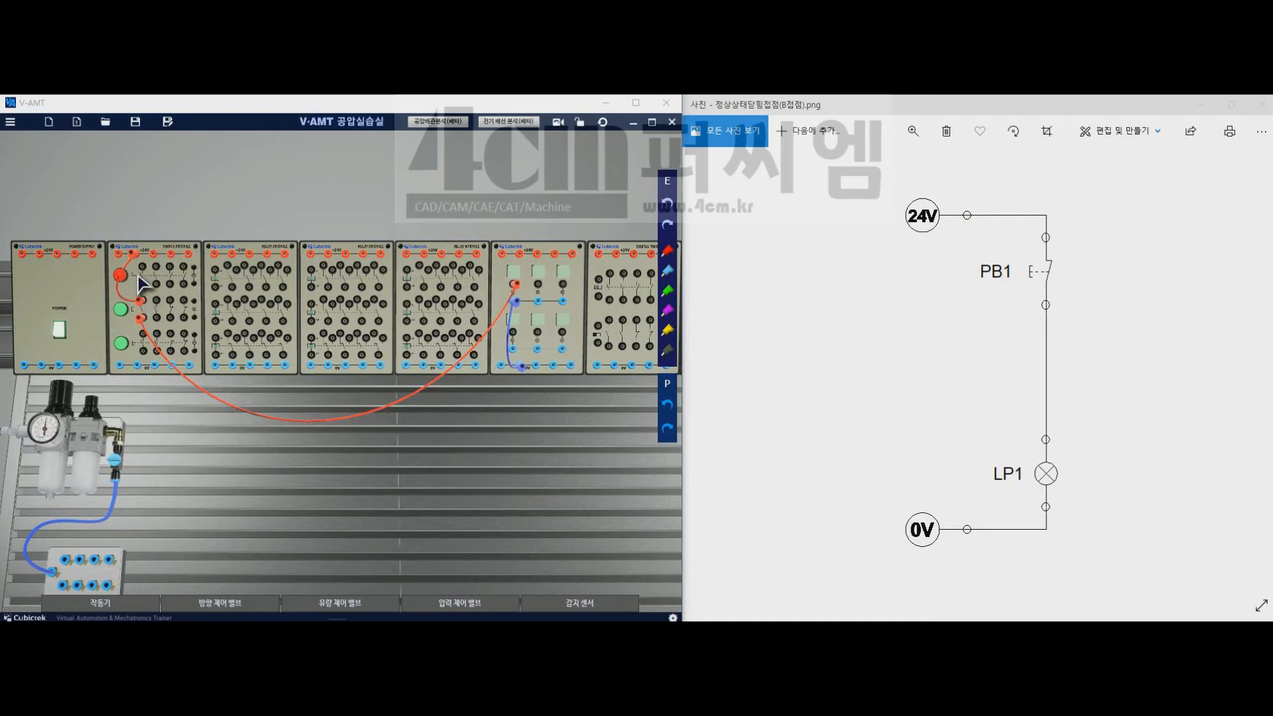
# Wire +24V on the switch module to the third, normally closed contact of the upper green push button.
pyautogui.scroll(3, 163, 266)
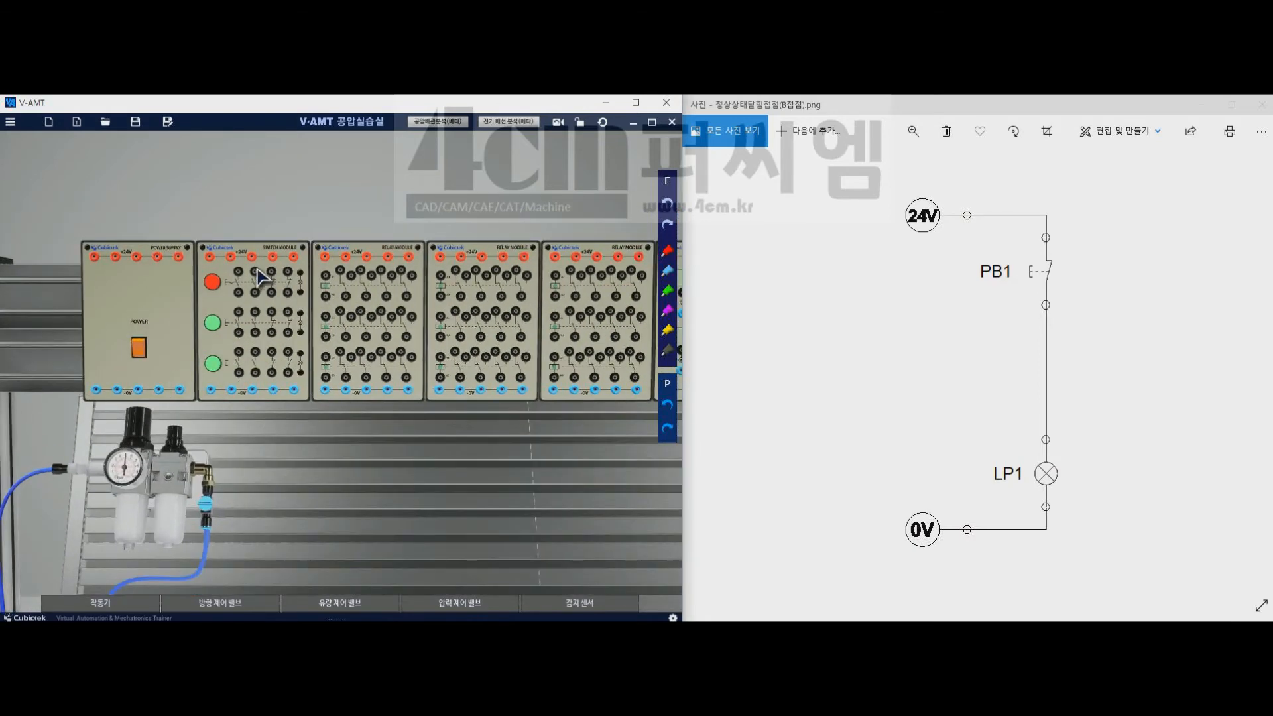
pyautogui.click(230, 257)
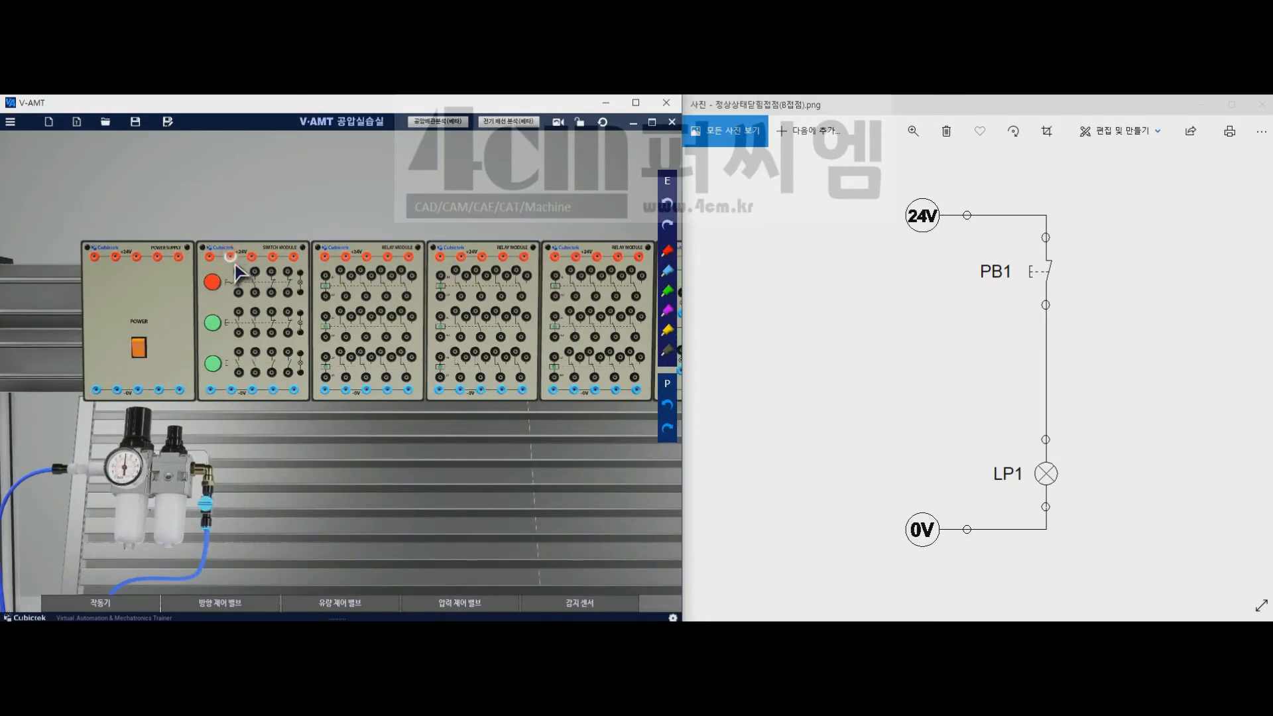
pyautogui.click(272, 312)
# Wire the output of the green push button's normally closed contact to the positive terminal of the first lamp.
pyautogui.click(273, 332)
pyautogui.press('Right')
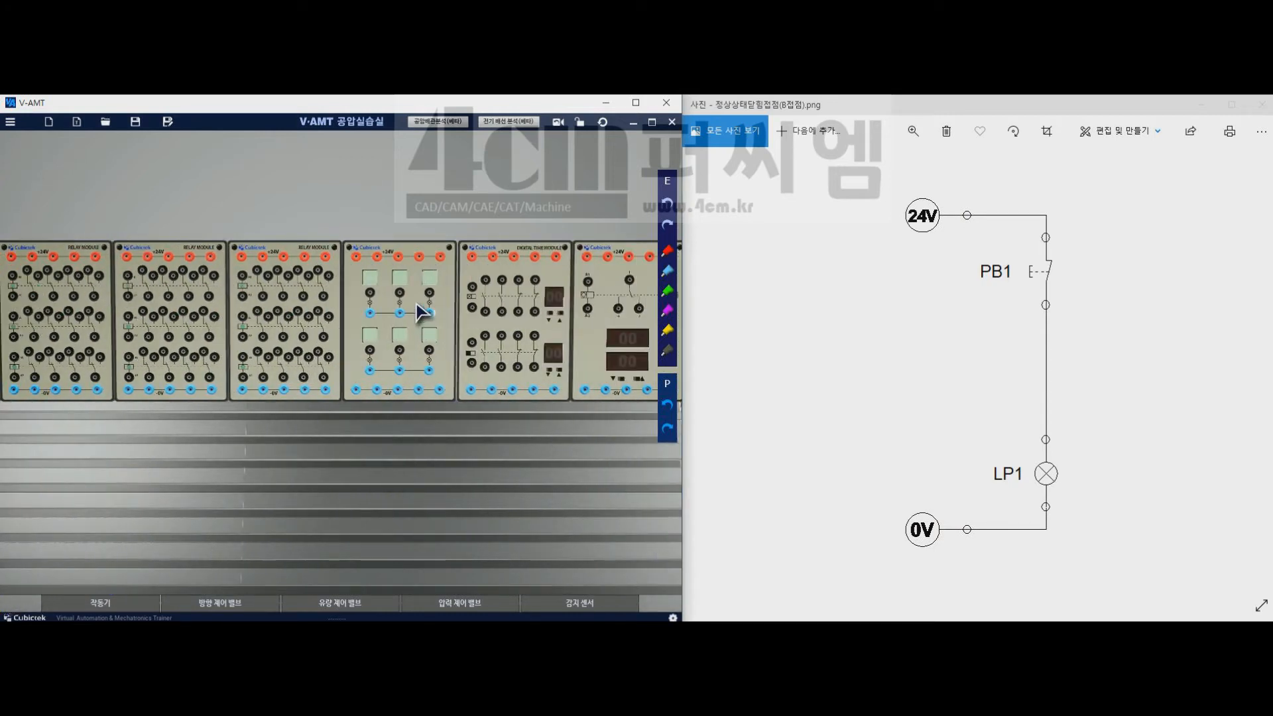
pyautogui.click(371, 295)
# Wire the first lamp's negative terminal to 0V on the lamp module and switch on the power supply.
pyautogui.click(370, 312)
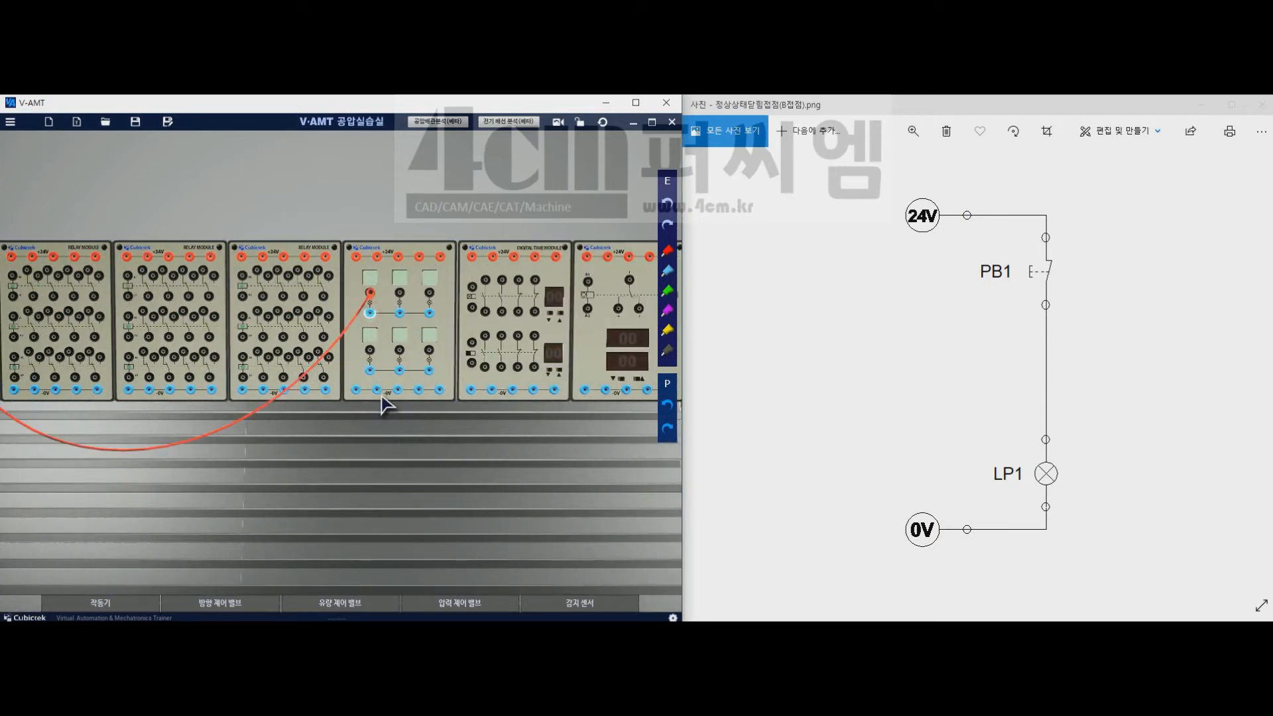
pyautogui.click(378, 391)
pyautogui.press('Left')
pyautogui.press('Left')
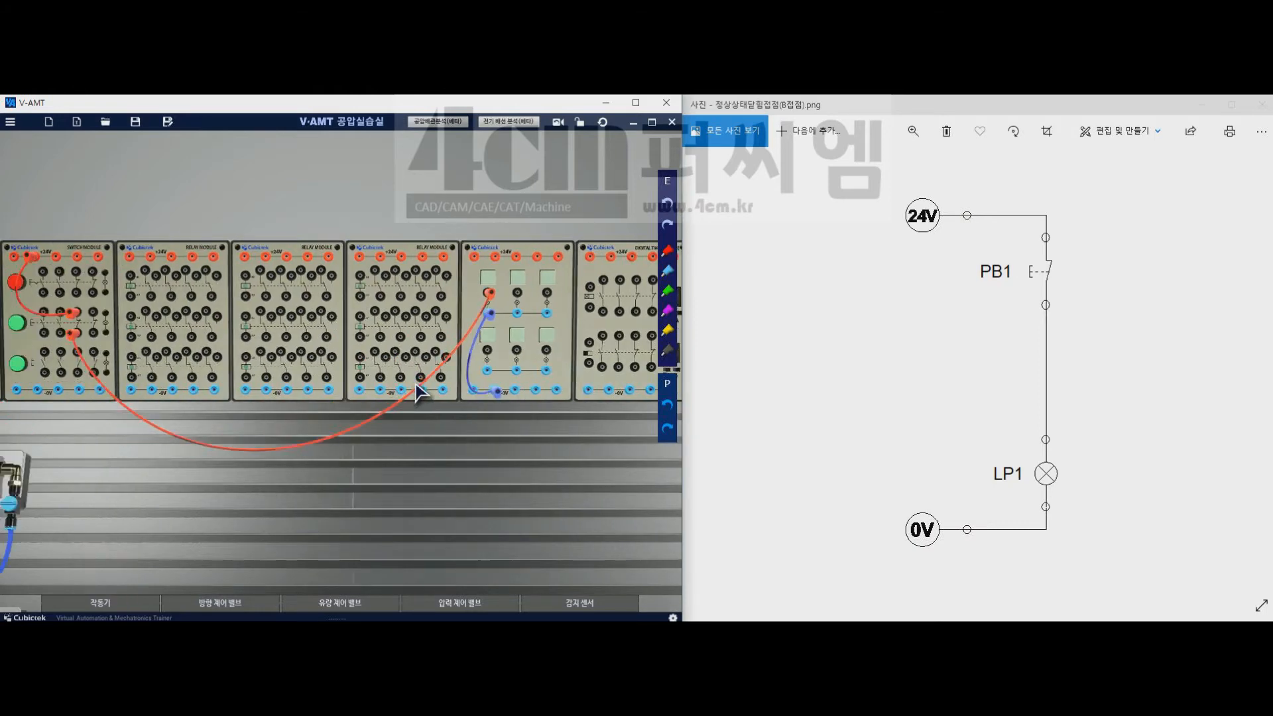
pyautogui.press('Left')
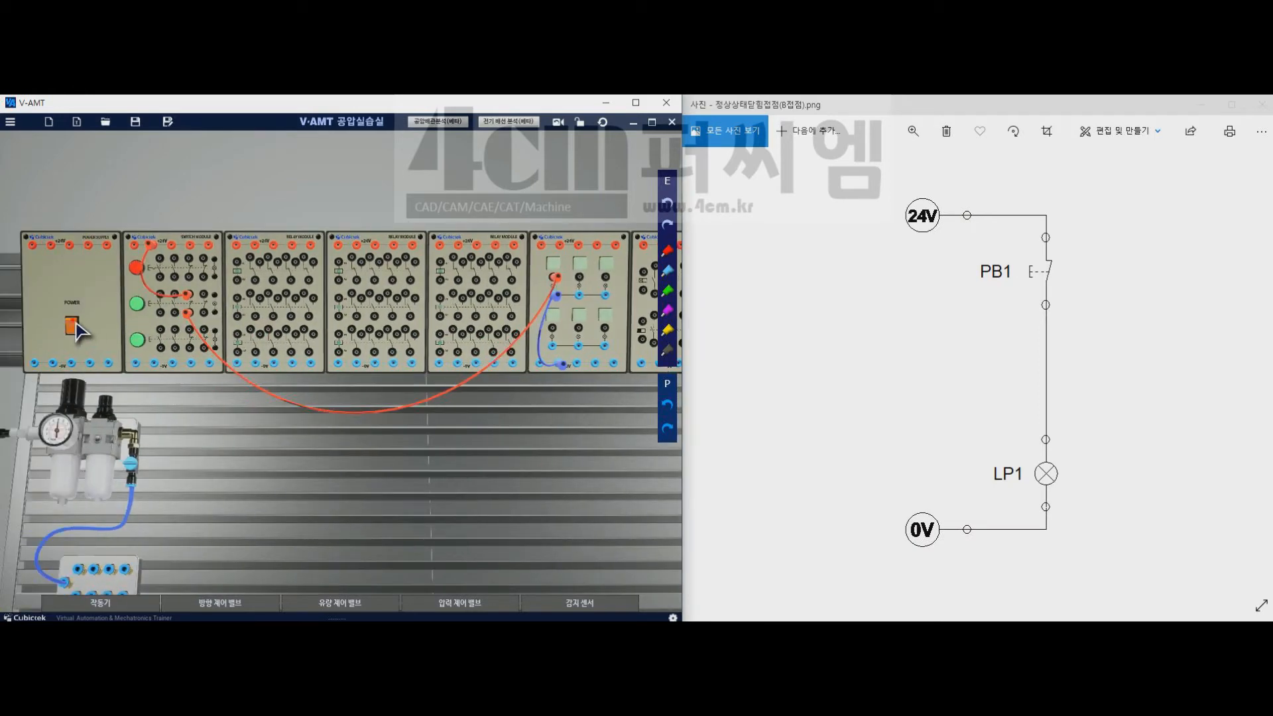
pyautogui.click(72, 325)
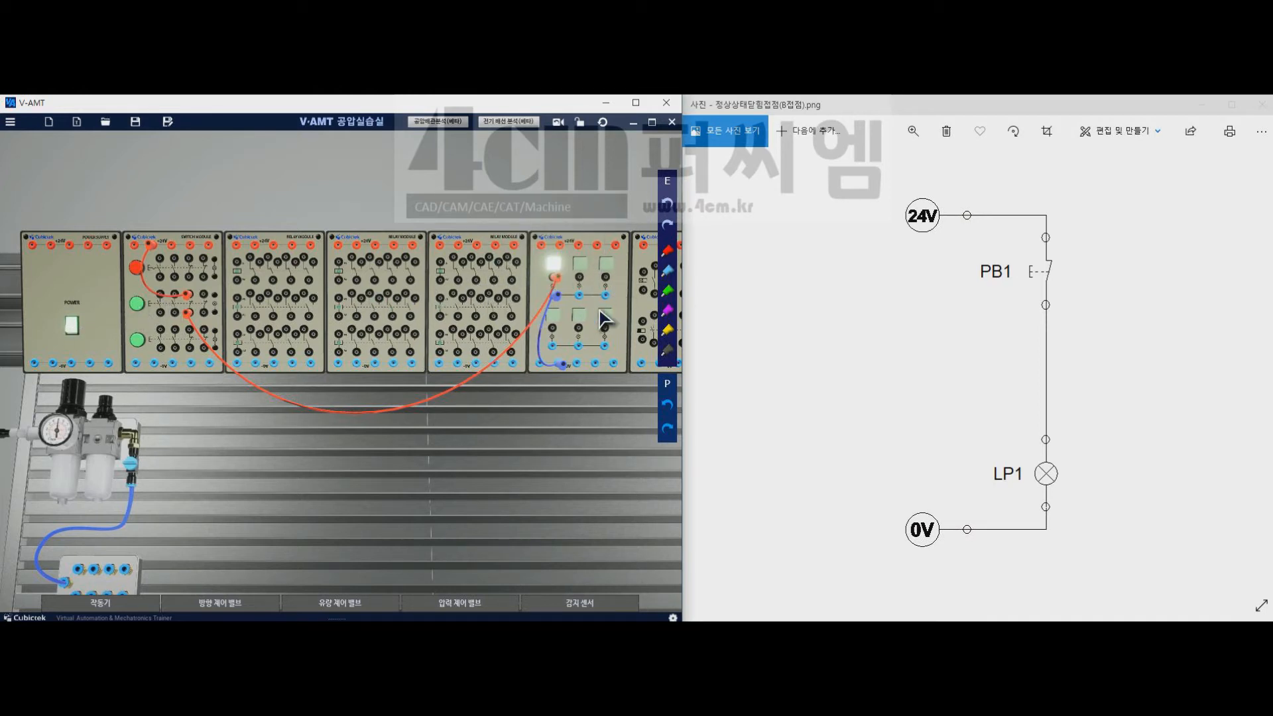
# Operate the upper green push button repeatedly to test the first lamp on the normally closed contact.
pyautogui.click(138, 305)
pyautogui.click(139, 305)
pyautogui.click(139, 306)
pyautogui.click(138, 305)
pyautogui.click(139, 305)
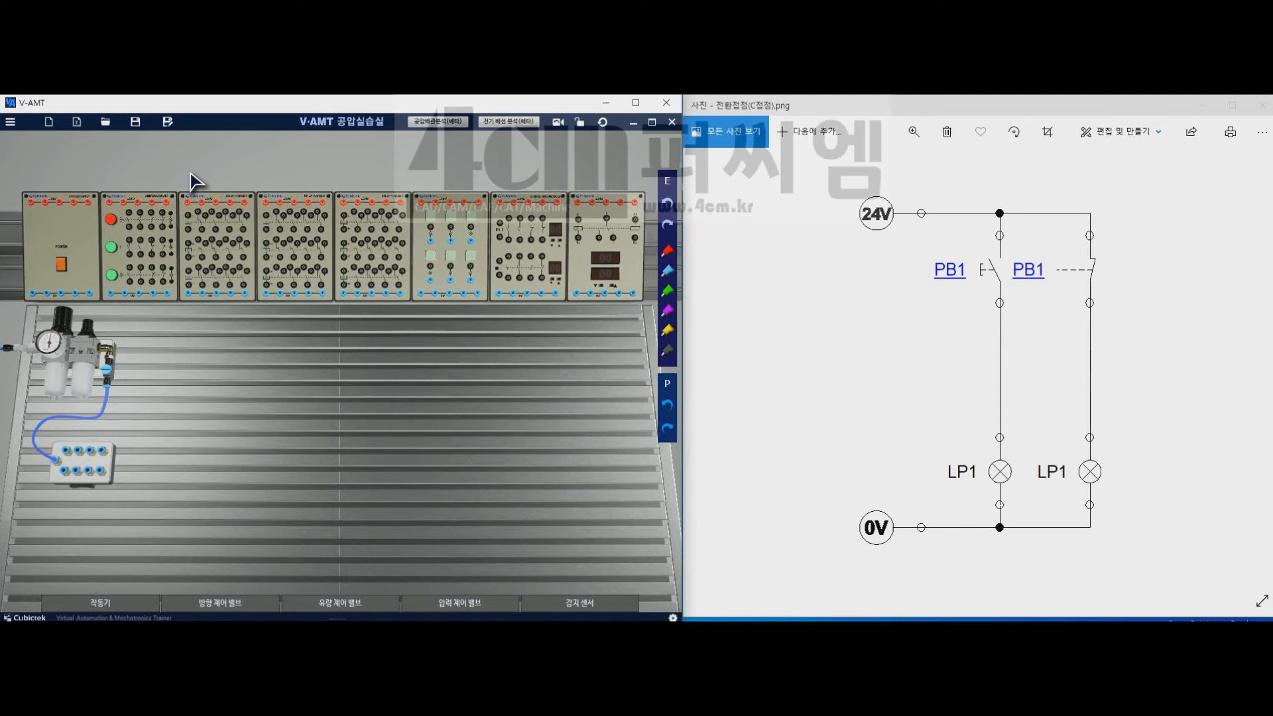
# Wire +24V on the switch module to the first, normally open contact of the upper green push button.
pyautogui.scroll(5, 94, 236)
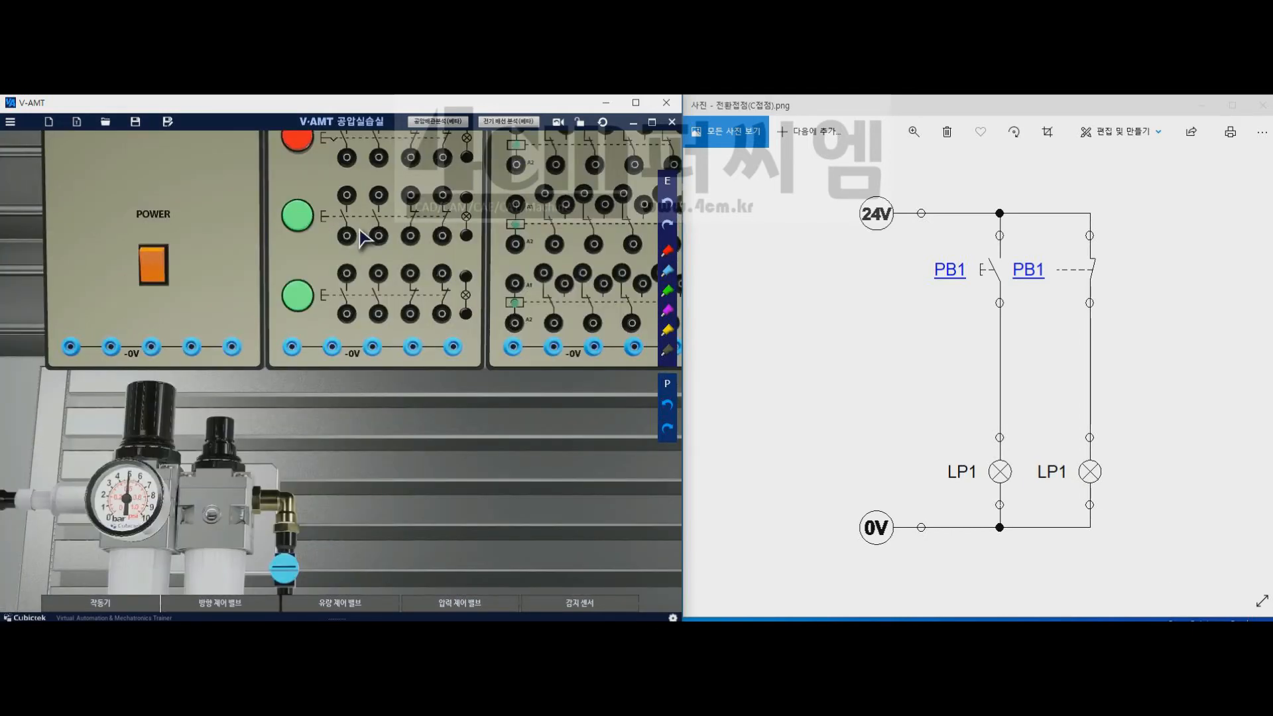
pyautogui.moveTo(368, 229); pyautogui.dragTo(263, 254)
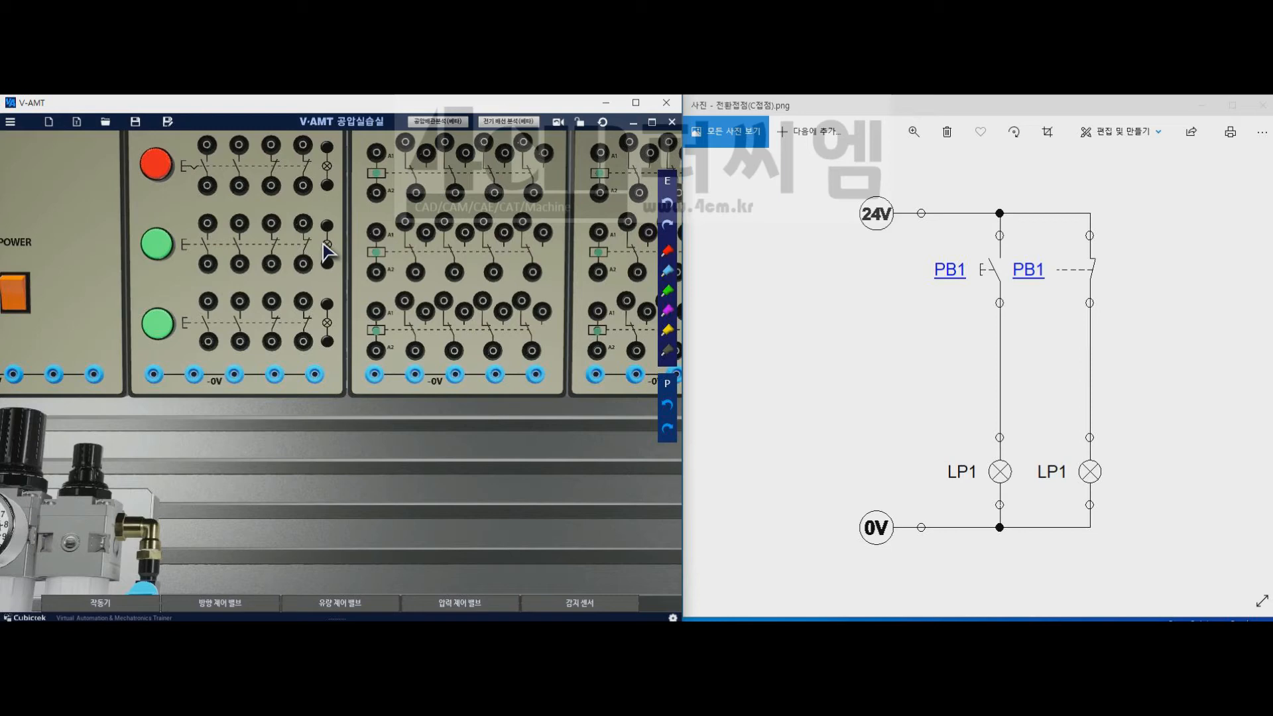
pyautogui.scroll(-5, 323, 244)
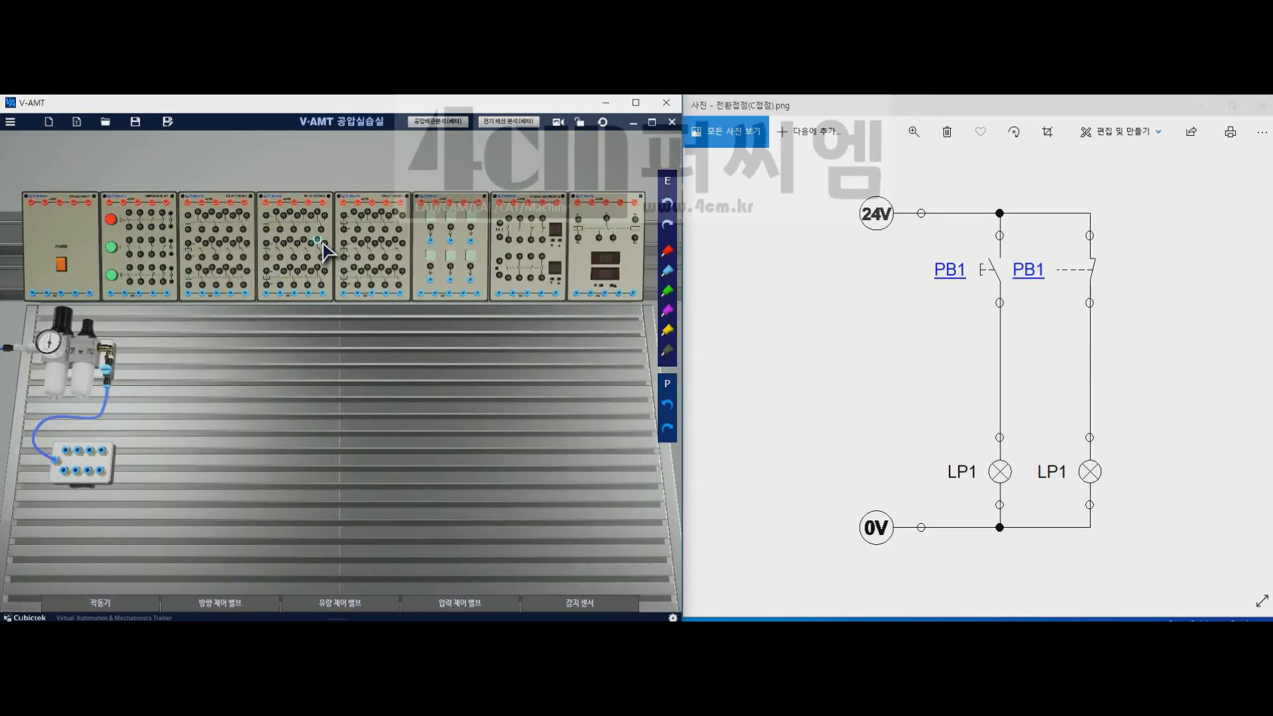
pyautogui.scroll(5, 146, 226)
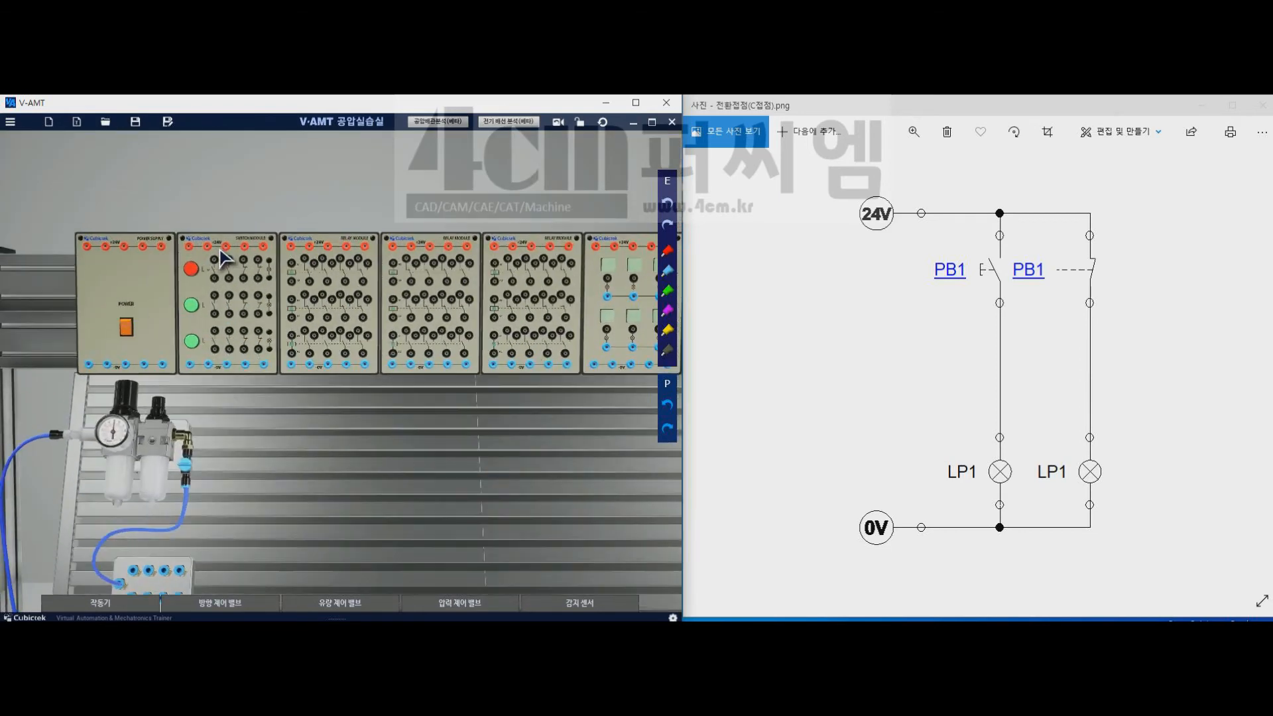
pyautogui.click(199, 243)
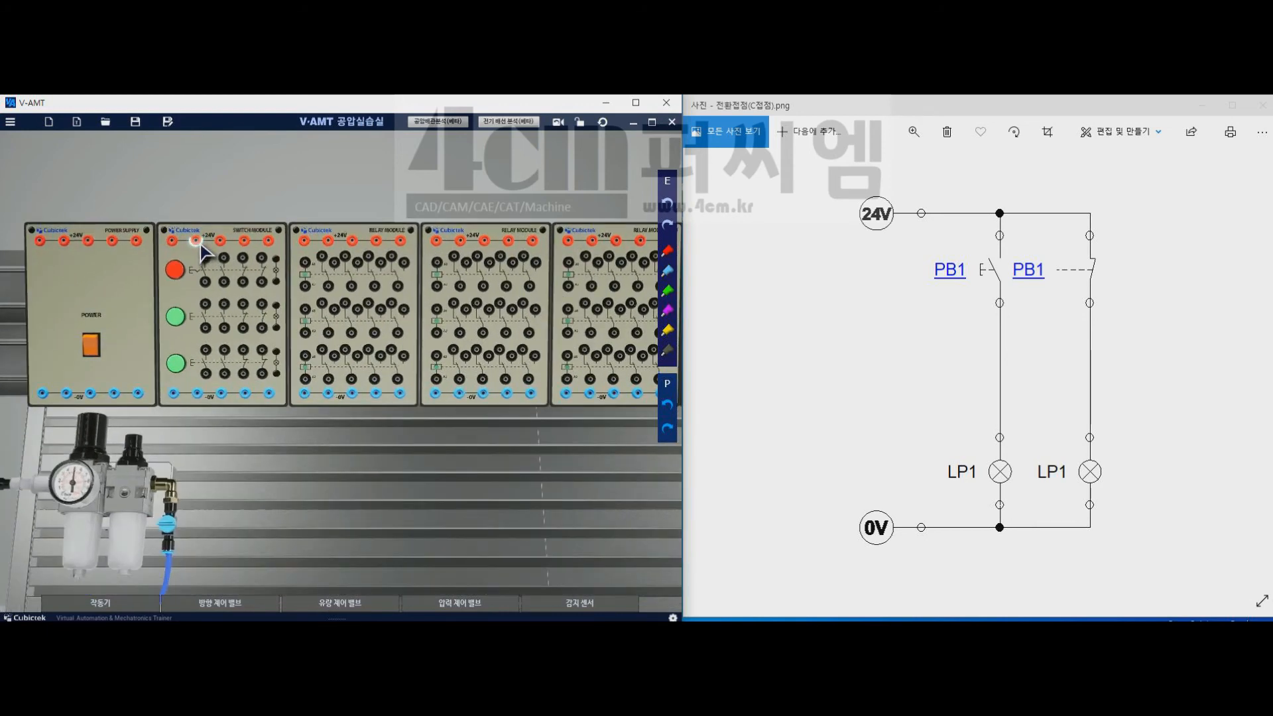
pyautogui.click(207, 305)
# Wire the normally open contact's output to the first lamp's positive terminal and the lamp's negative terminal to 0V.
pyautogui.click(205, 330)
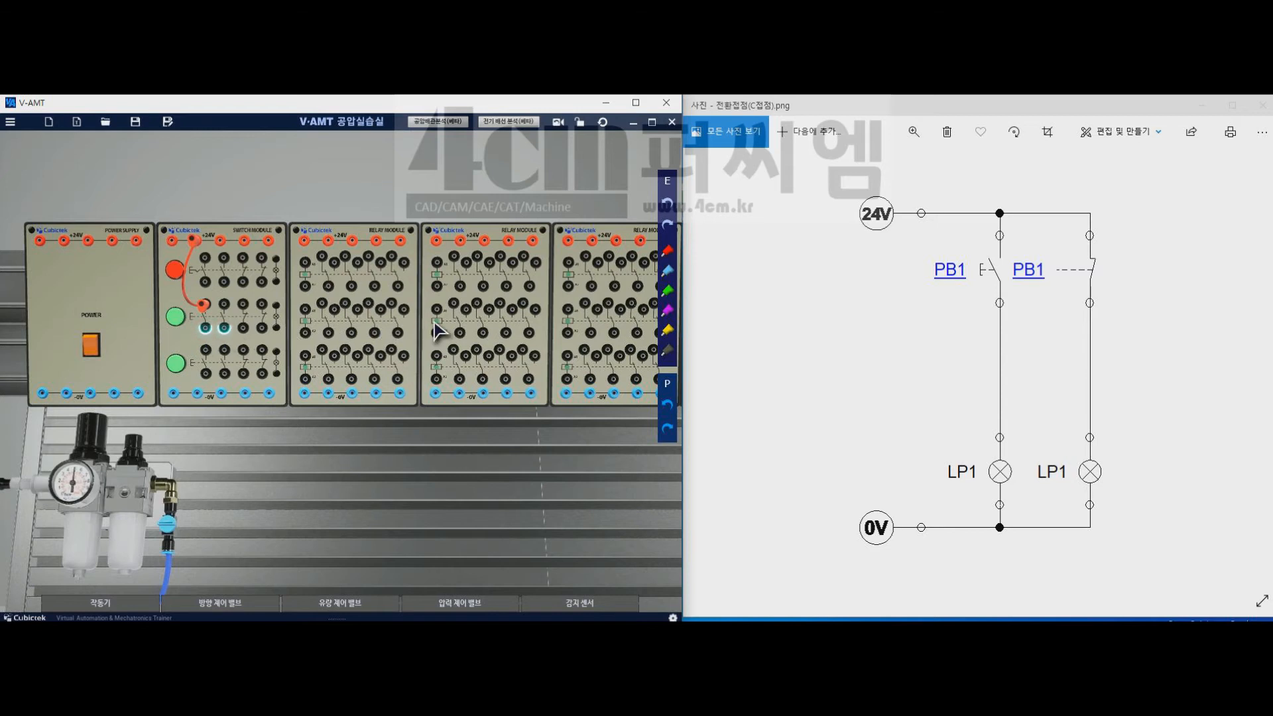
pyautogui.scroll(-5, 466, 327)
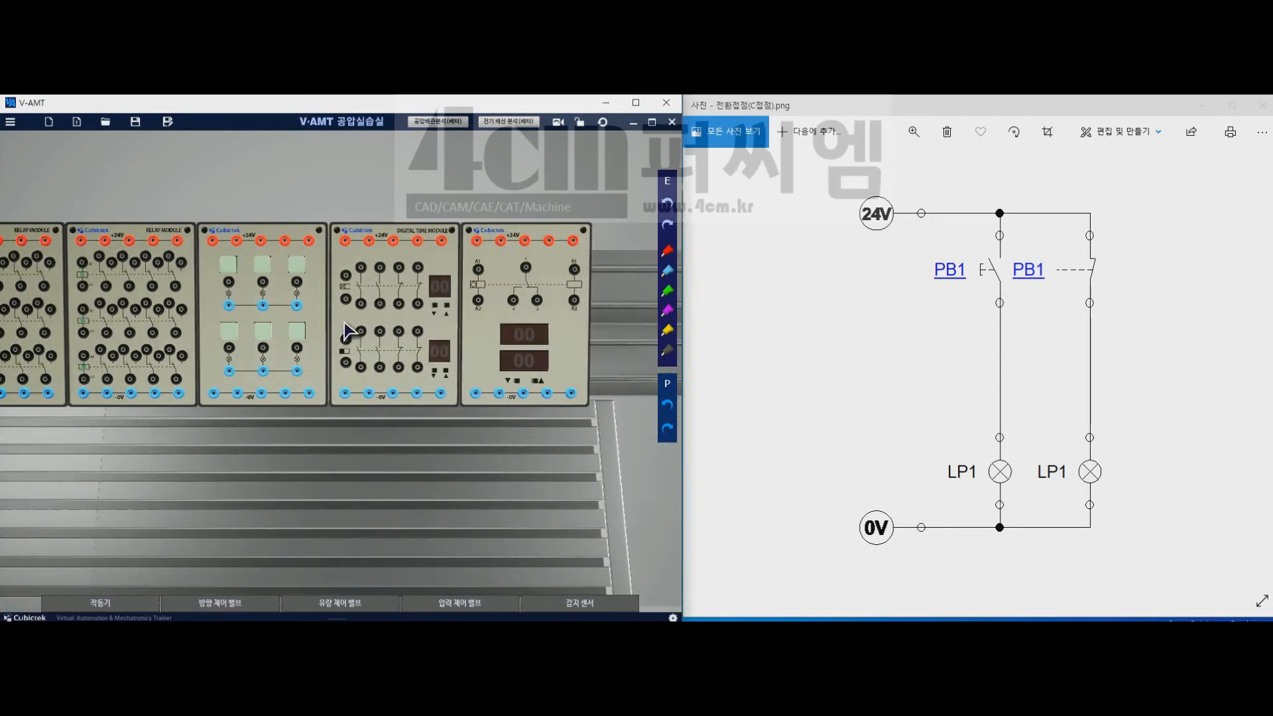
pyautogui.scroll(2, 305, 298)
pyautogui.click(295, 282)
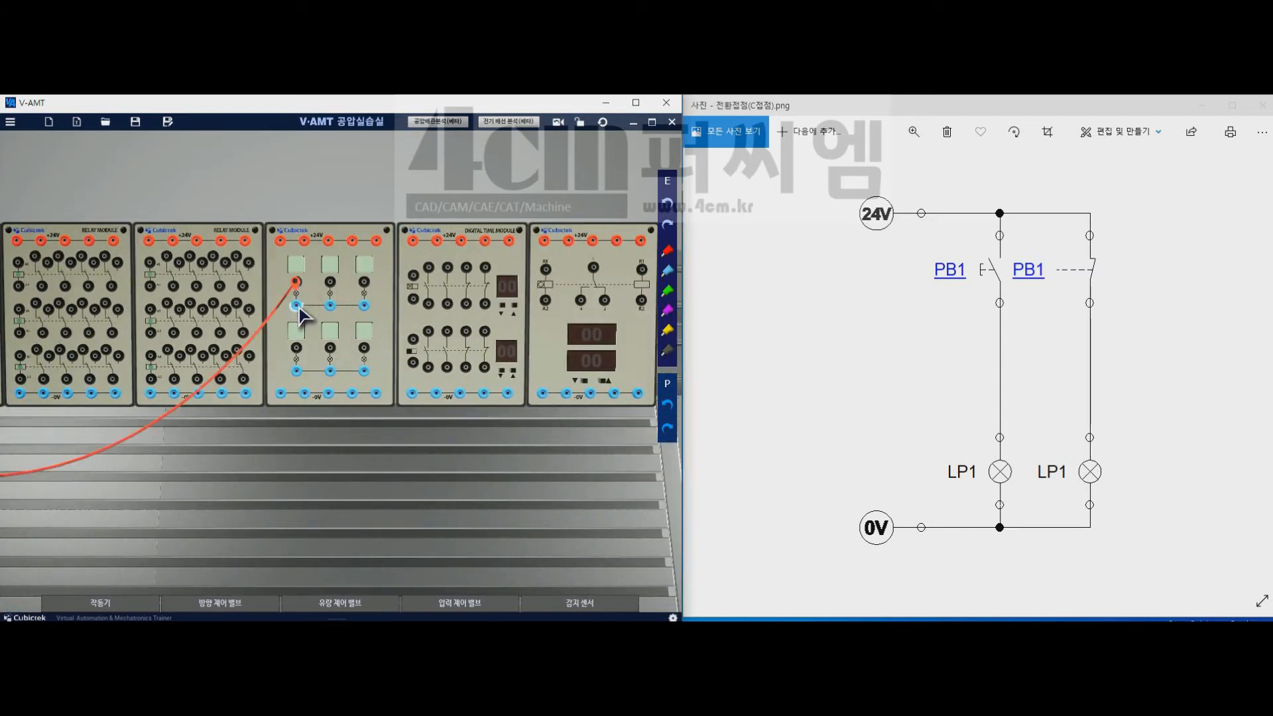
pyautogui.click(298, 306)
pyautogui.click(304, 396)
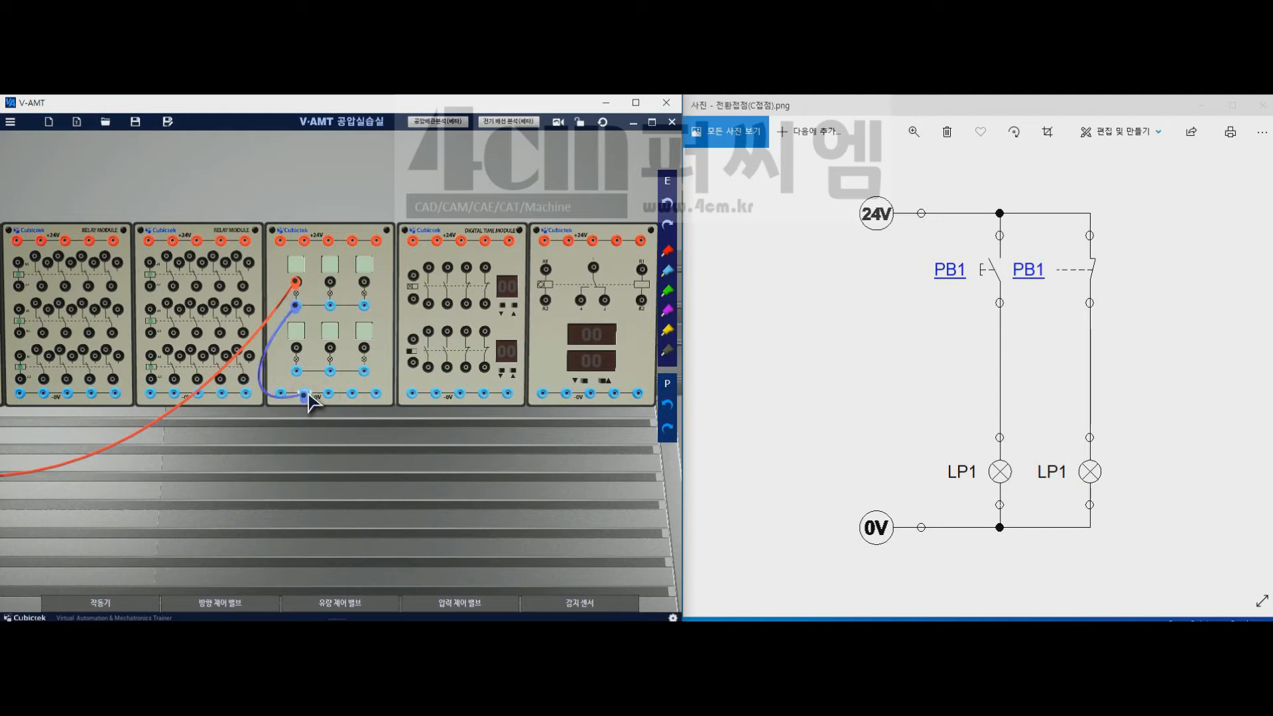
# Wire another +24V terminal on the switch module to the upper green push button's third, normally closed contact.
pyautogui.scroll(4, 281, 286)
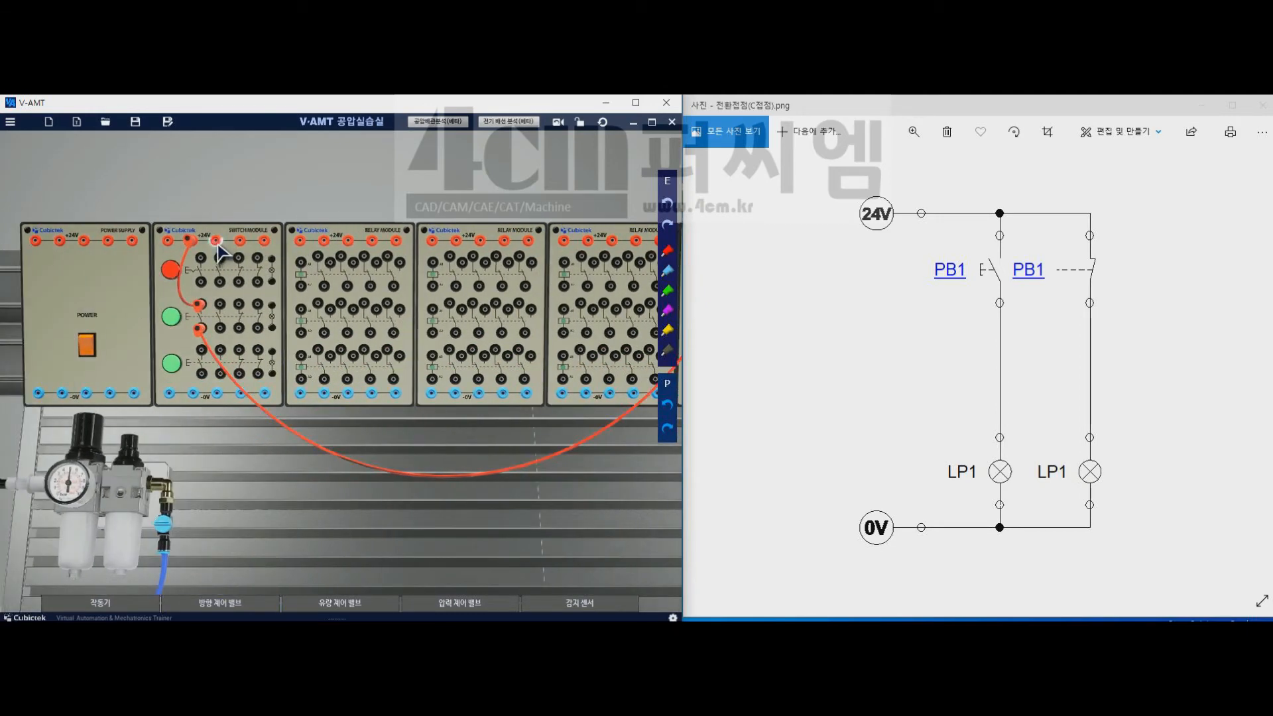
pyautogui.click(216, 241)
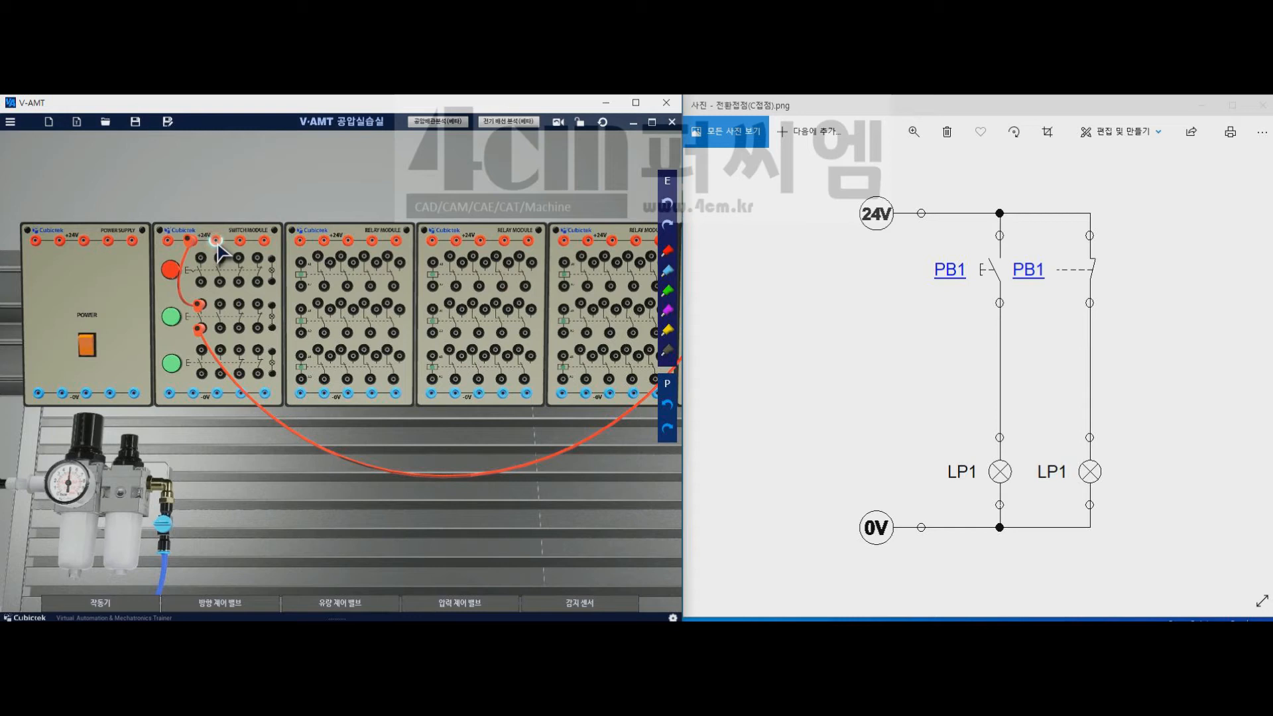
pyautogui.click(239, 305)
# Wire the normally closed contact's output to the second lamp's positive terminal and that lamp's negative terminal to 0V.
pyautogui.click(240, 328)
pyautogui.press('Right')
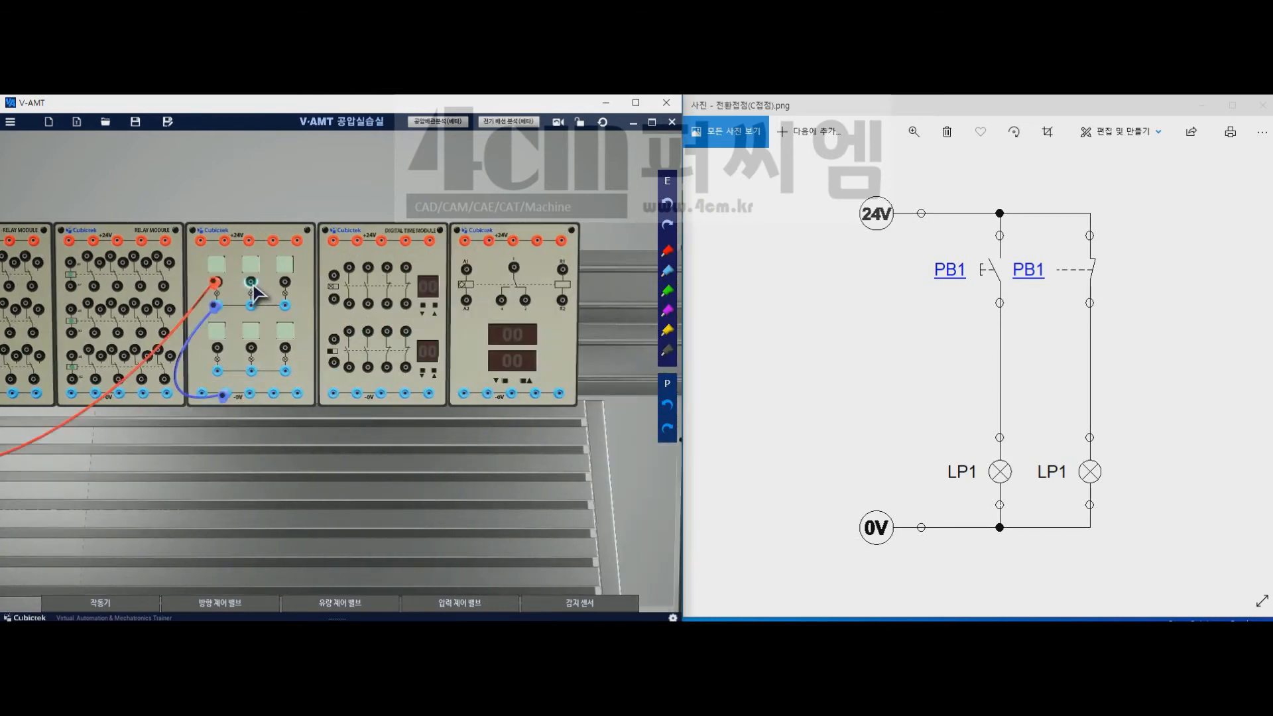
pyautogui.click(251, 283)
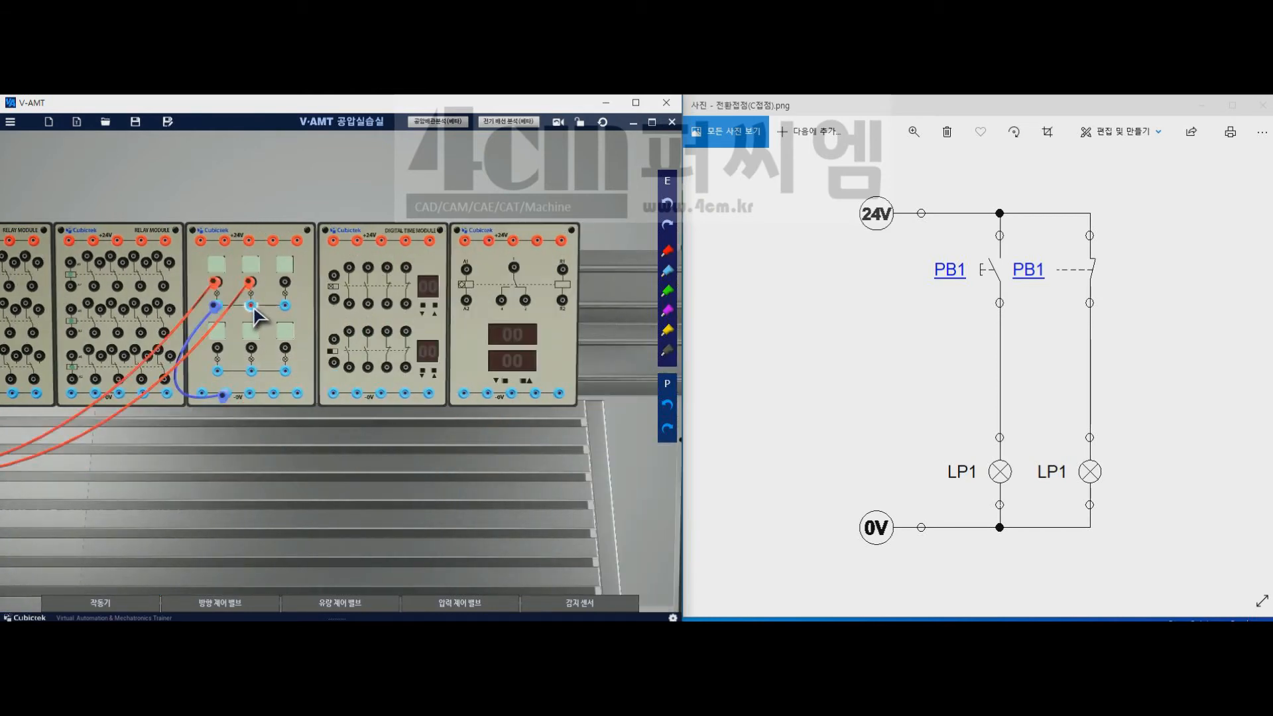
pyautogui.click(252, 309)
pyautogui.click(250, 395)
# Switch on the power supply and operate the upper green push button repeatedly to test the changeover between both lamps.
pyautogui.moveTo(219, 325); pyautogui.dragTo(245, 340)
pyautogui.scroll(-1, 318, 339)
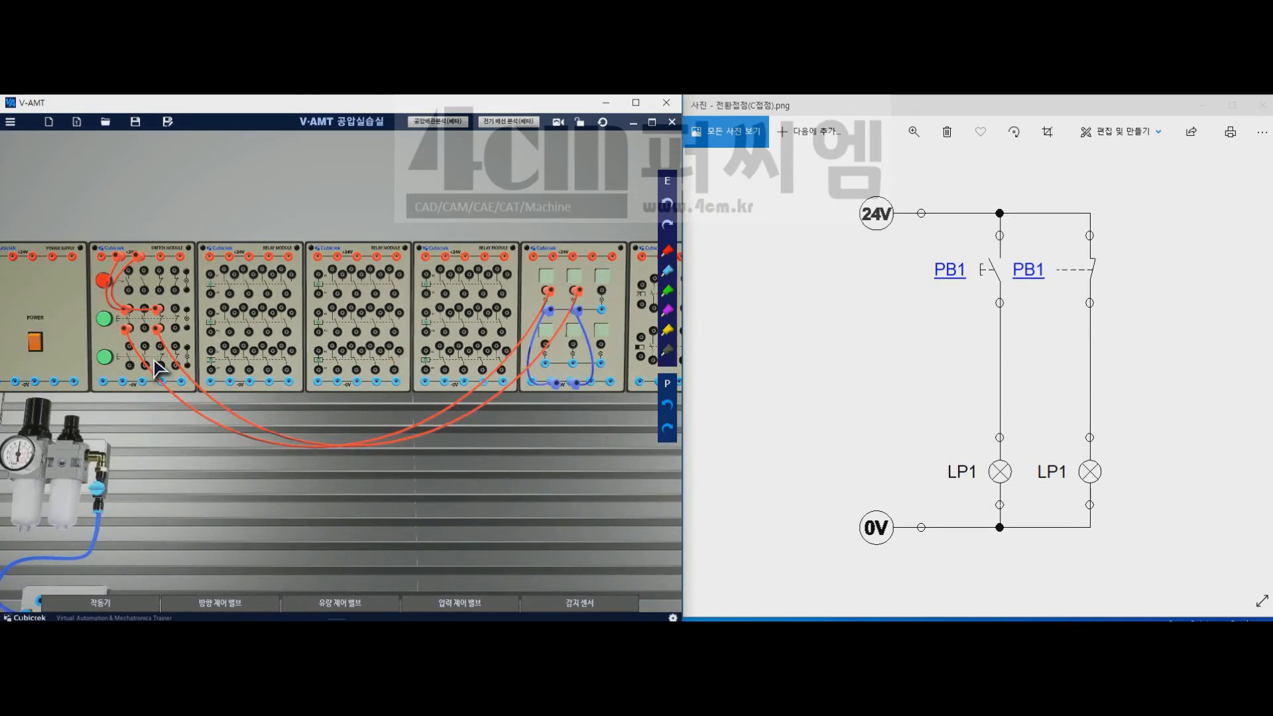
pyautogui.click(35, 343)
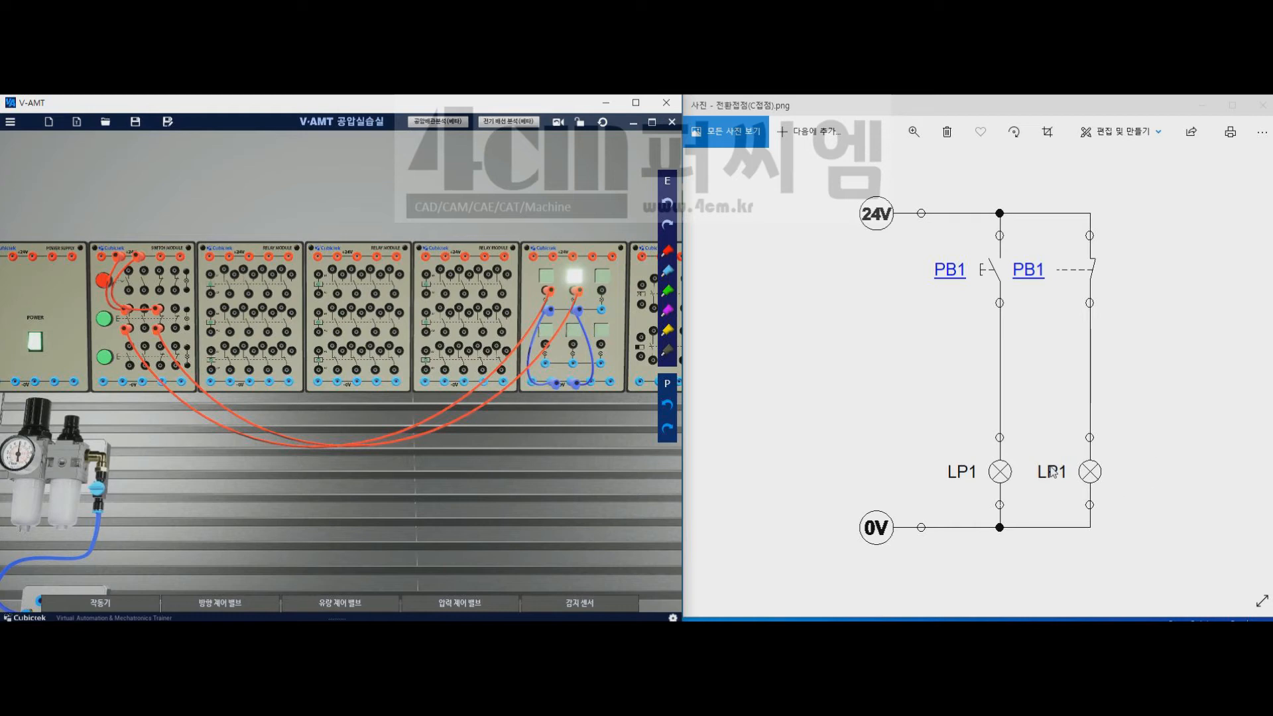
pyautogui.click(105, 320)
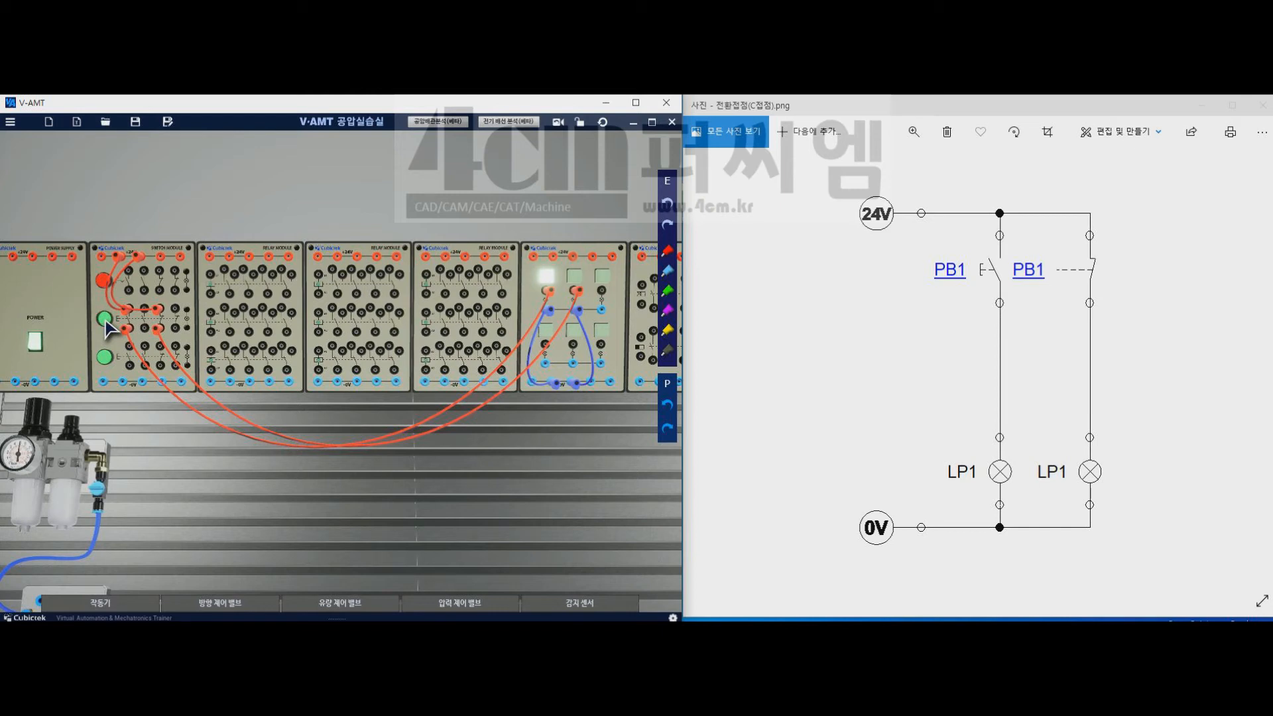
pyautogui.click(104, 320)
pyautogui.click(106, 322)
pyautogui.click(106, 323)
pyautogui.click(106, 322)
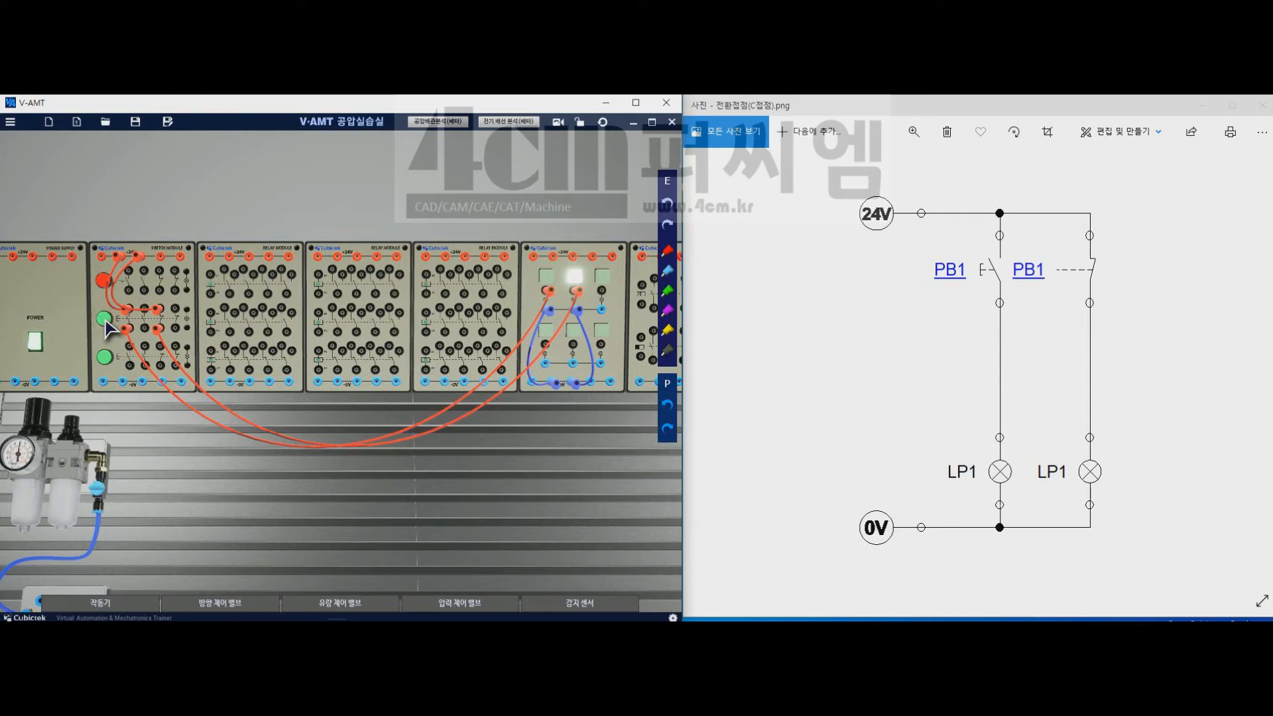
pyautogui.click(106, 322)
pyautogui.click(106, 322)
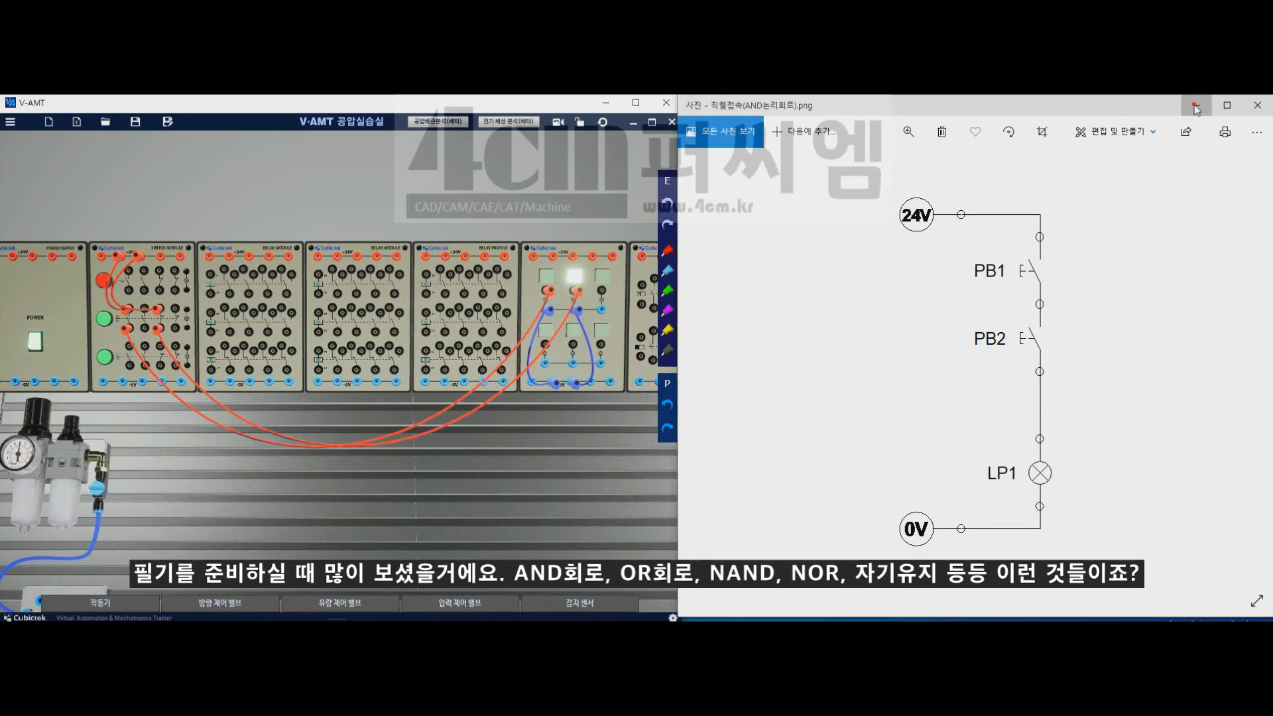
# Browse the circuit diagrams that follow the series AND circuit, including the relay control circuit.
pyautogui.press('Right')
pyautogui.press('Right')
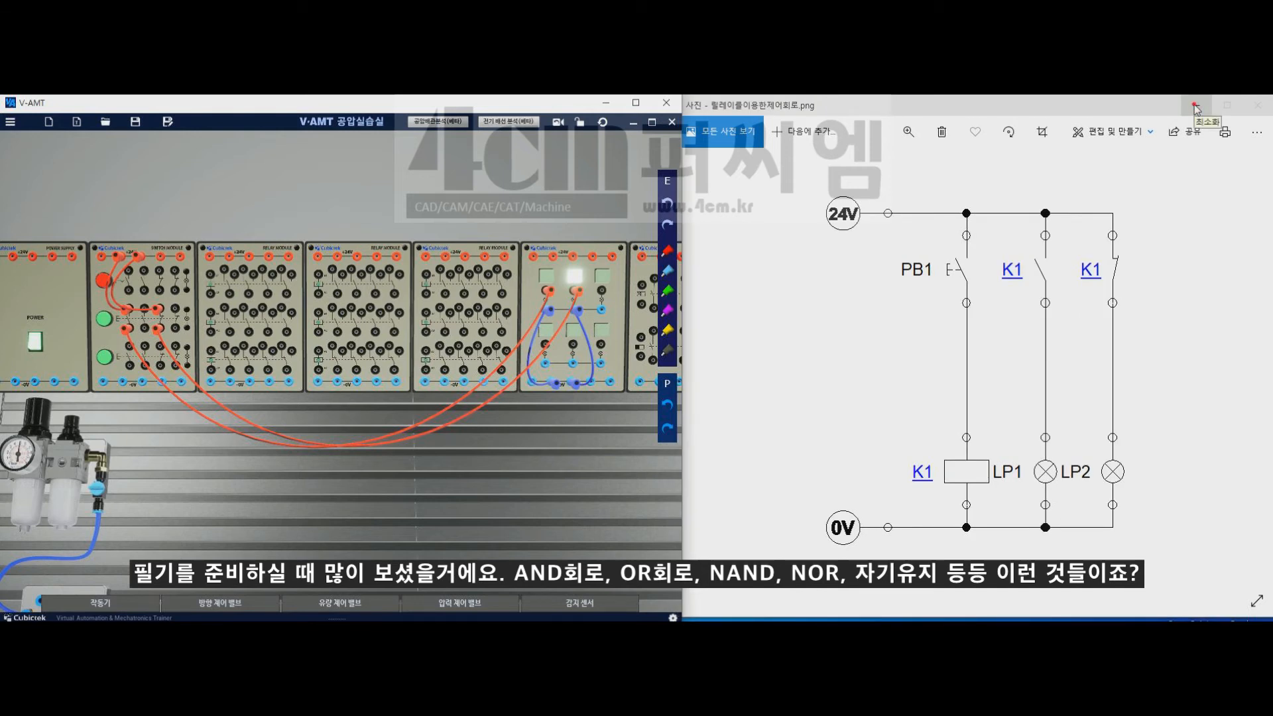
pyautogui.press('Right')
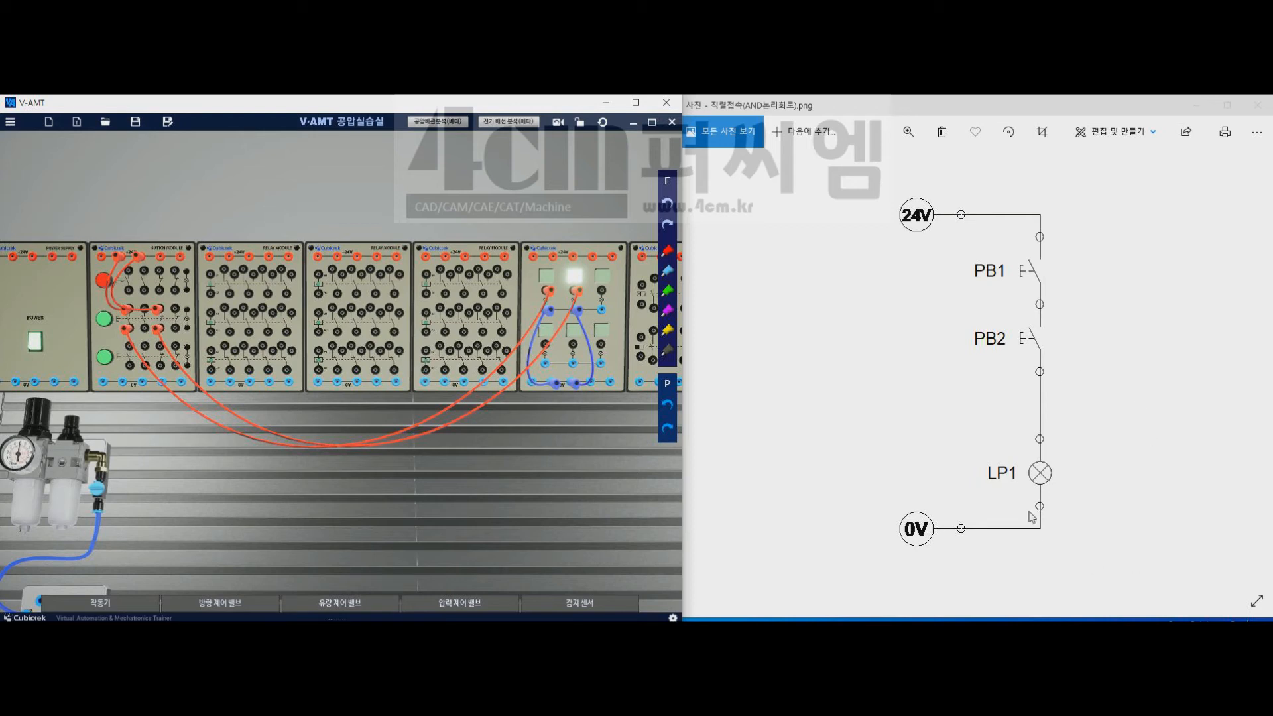
# Mark in red the path from 24V through closed PB1 and PB2 on the AND diagram, and circle lamp LP1.
pyautogui.click(1252, 92)
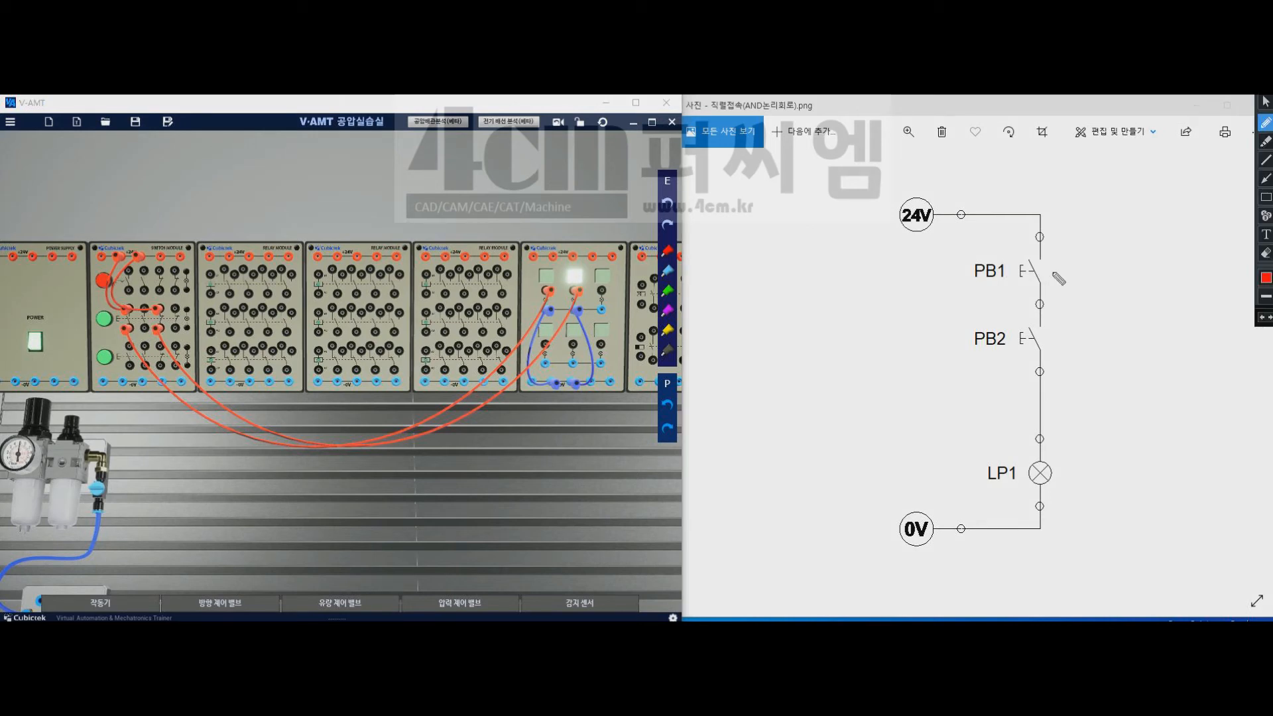
pyautogui.moveTo(1041, 250); pyautogui.dragTo(1040, 296)
pyautogui.moveTo(931, 215)
pyautogui.mouseDown()
pyautogui.moveTo(1054, 216)
pyautogui.moveTo(1044, 317)
pyautogui.moveTo(1071, 300)
pyautogui.mouseUp()
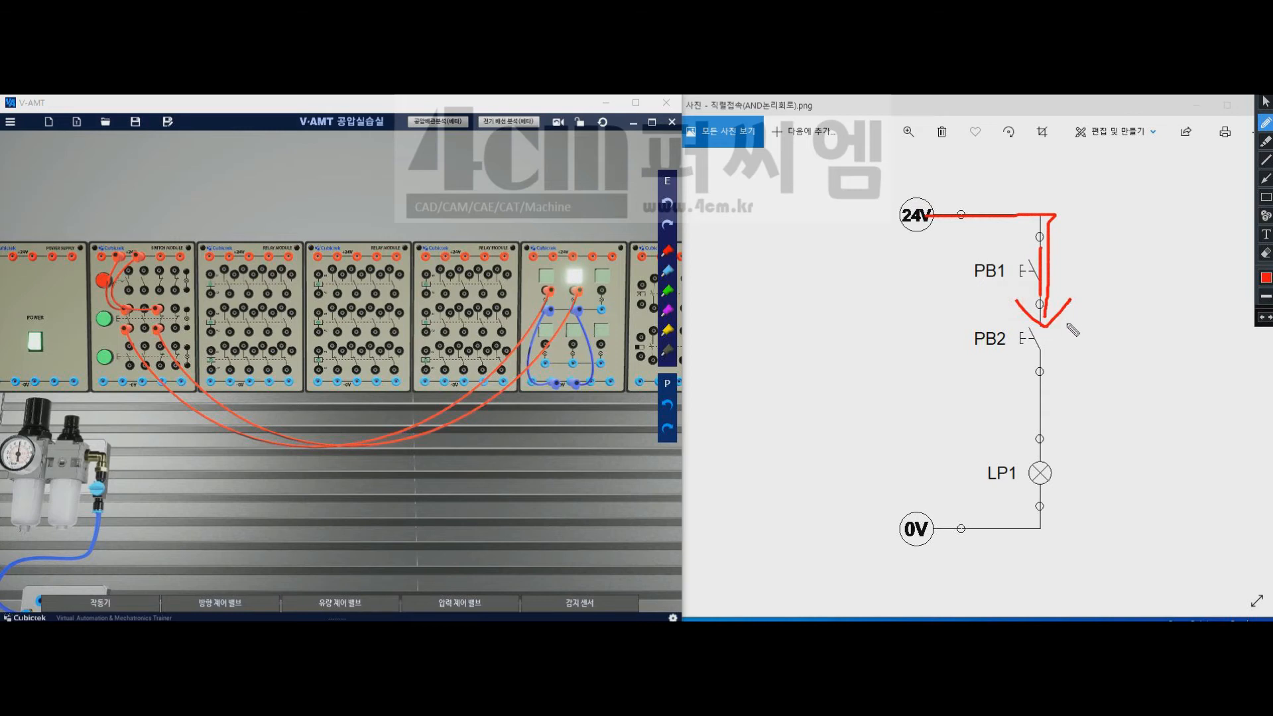
pyautogui.moveTo(1044, 309); pyautogui.dragTo(1039, 374)
pyautogui.moveTo(1076, 494)
pyautogui.mouseDown()
pyautogui.moveTo(998, 521)
pyautogui.moveTo(972, 434)
pyautogui.moveTo(1096, 518)
pyautogui.moveTo(1089, 511)
pyautogui.mouseUp()
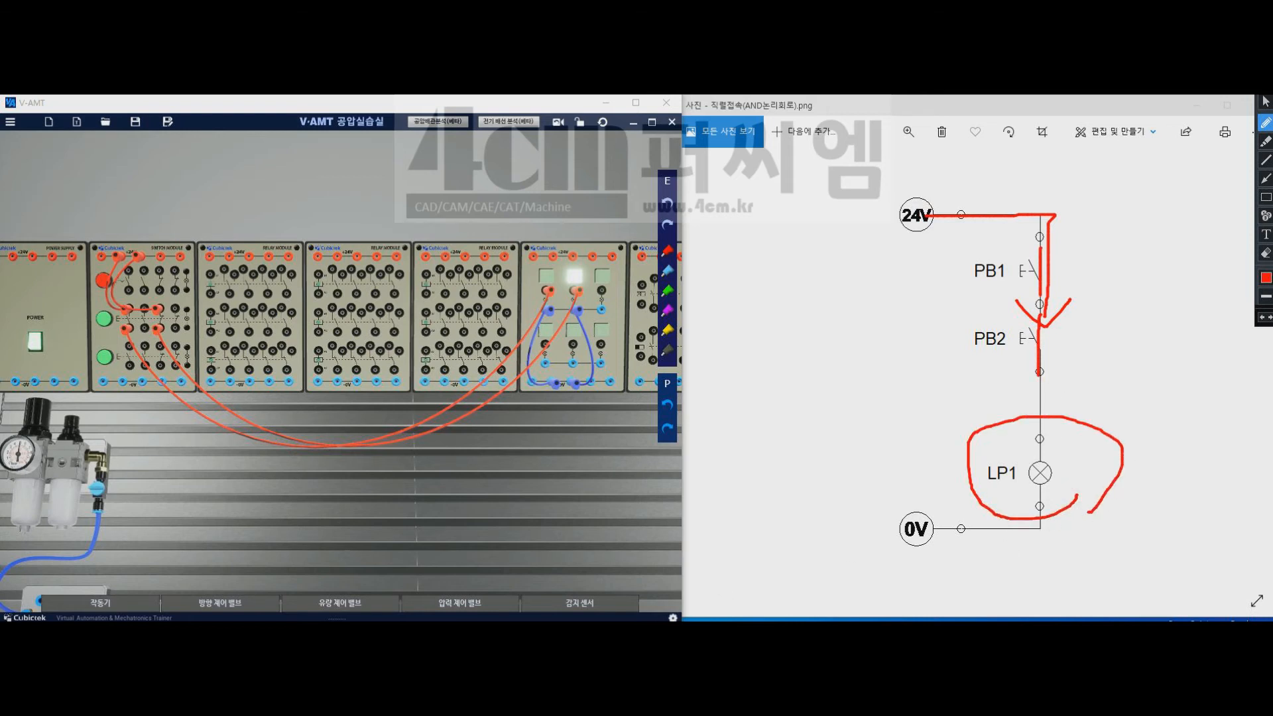
# Bring up the AND truth table image and clear the red markings.
pyautogui.moveTo(244, 620)
pyautogui.click(438, 618)
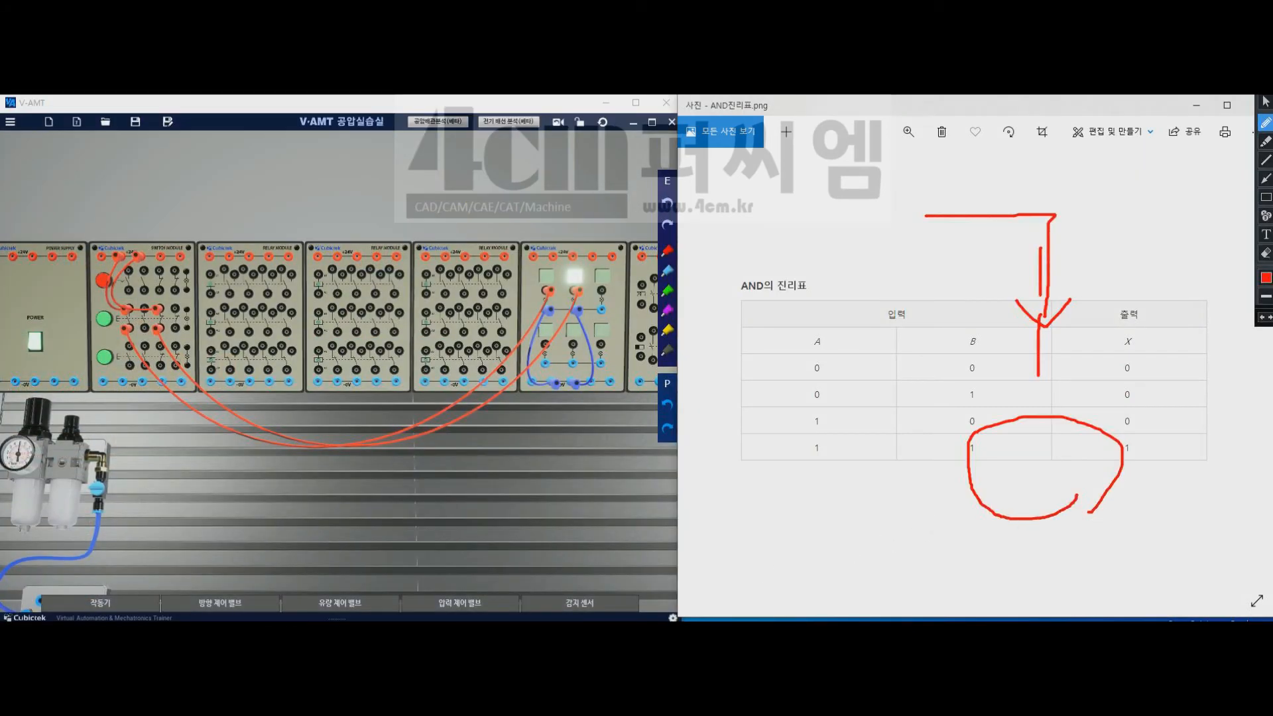
pyautogui.click(1265, 101)
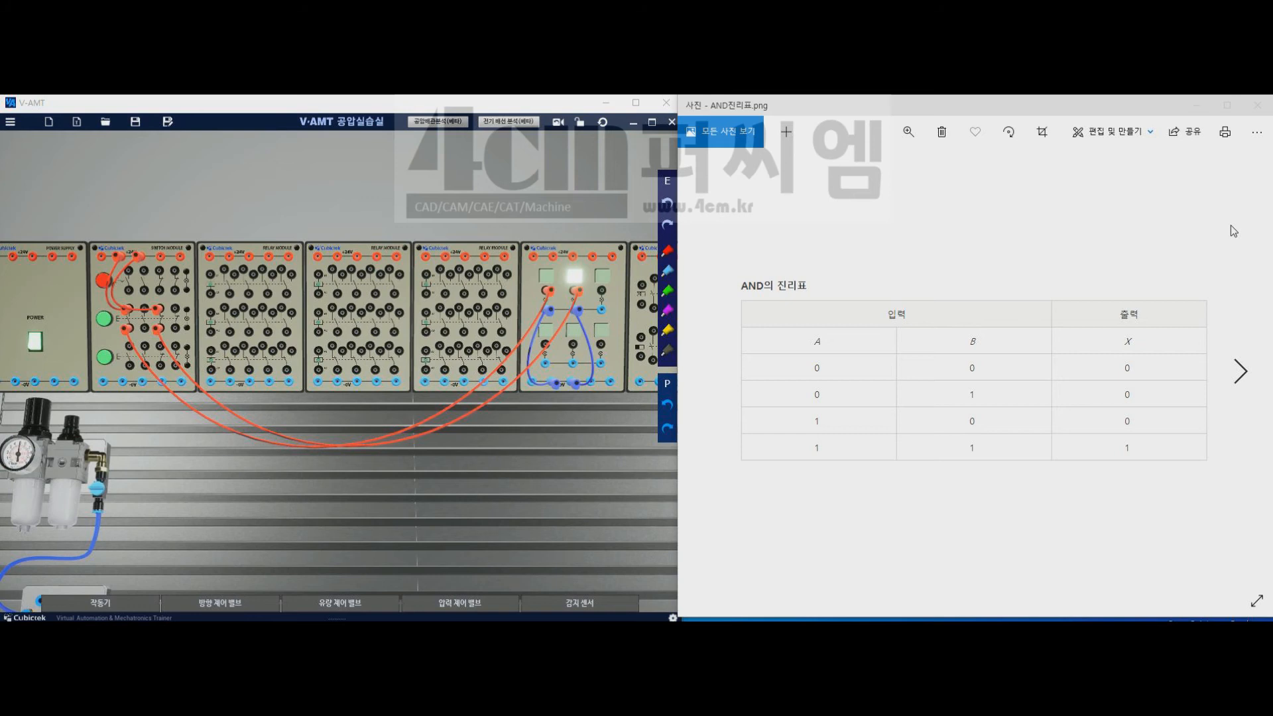
# Circle in red the A, B and X values in each of the four AND truth table rows, finishing by clearing the markings.
pyautogui.click(1261, 95)
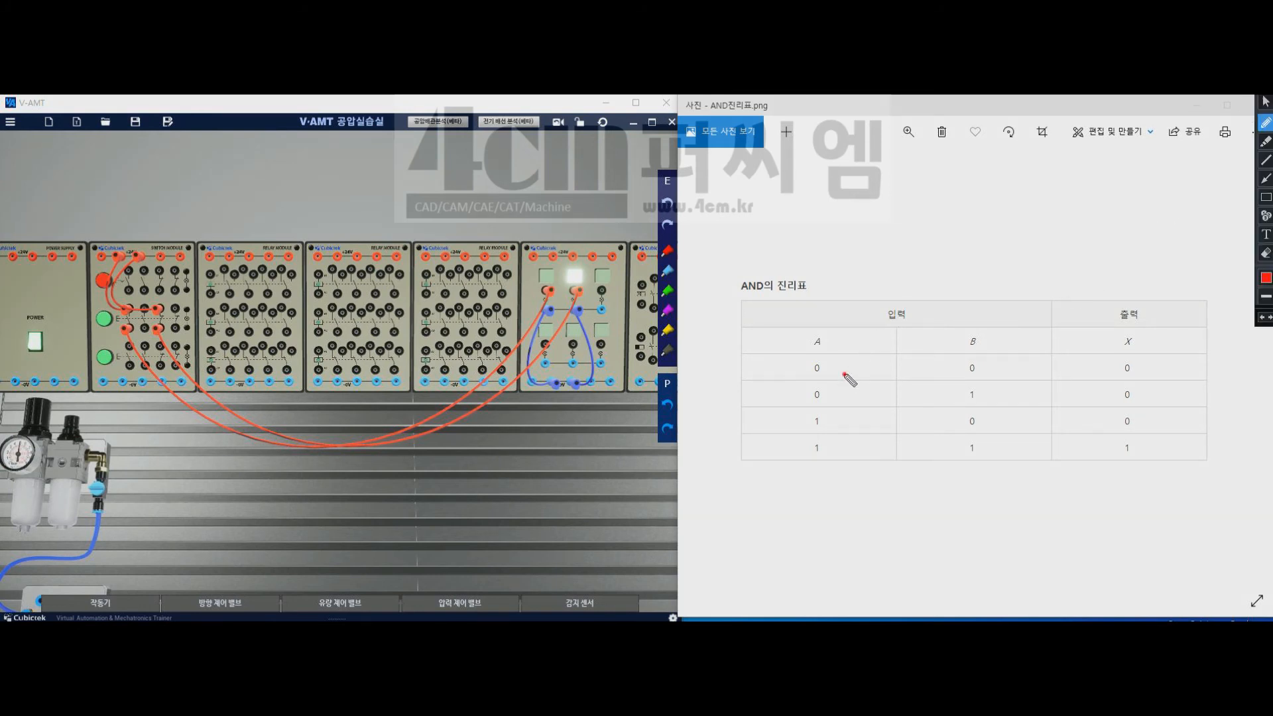
pyautogui.moveTo(844, 376); pyautogui.dragTo(854, 359)
pyautogui.moveTo(977, 353); pyautogui.dragTo(989, 366)
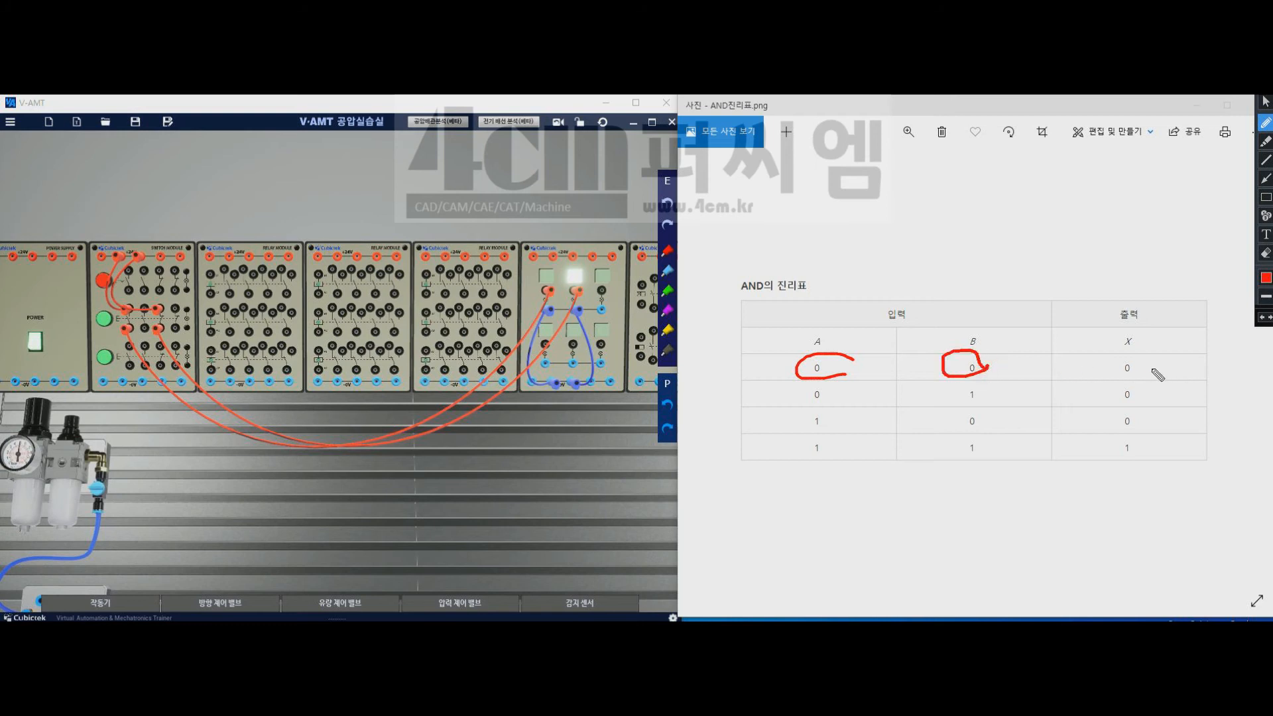
pyautogui.moveTo(1158, 376)
pyautogui.mouseDown()
pyautogui.moveTo(1097, 373)
pyautogui.moveTo(1103, 385)
pyautogui.mouseUp()
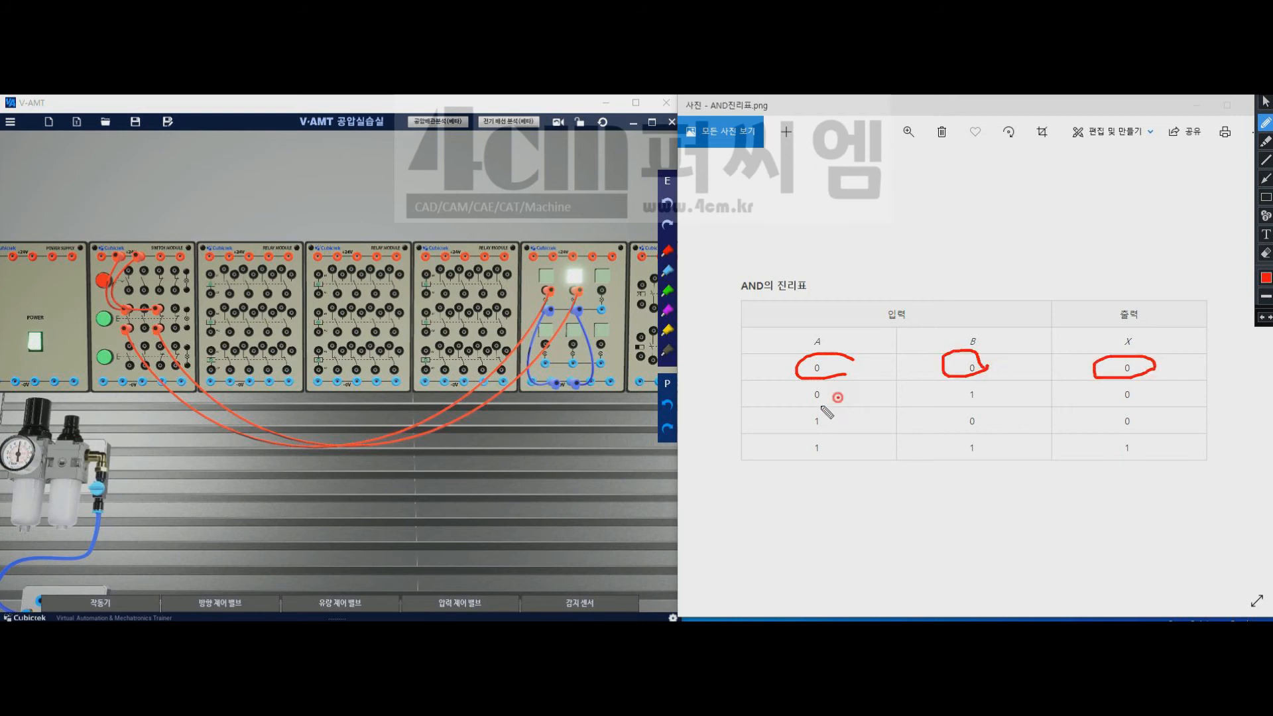
pyautogui.moveTo(830, 381); pyautogui.dragTo(838, 397)
pyautogui.moveTo(987, 382)
pyautogui.mouseDown()
pyautogui.moveTo(945, 390)
pyautogui.moveTo(994, 399)
pyautogui.mouseUp()
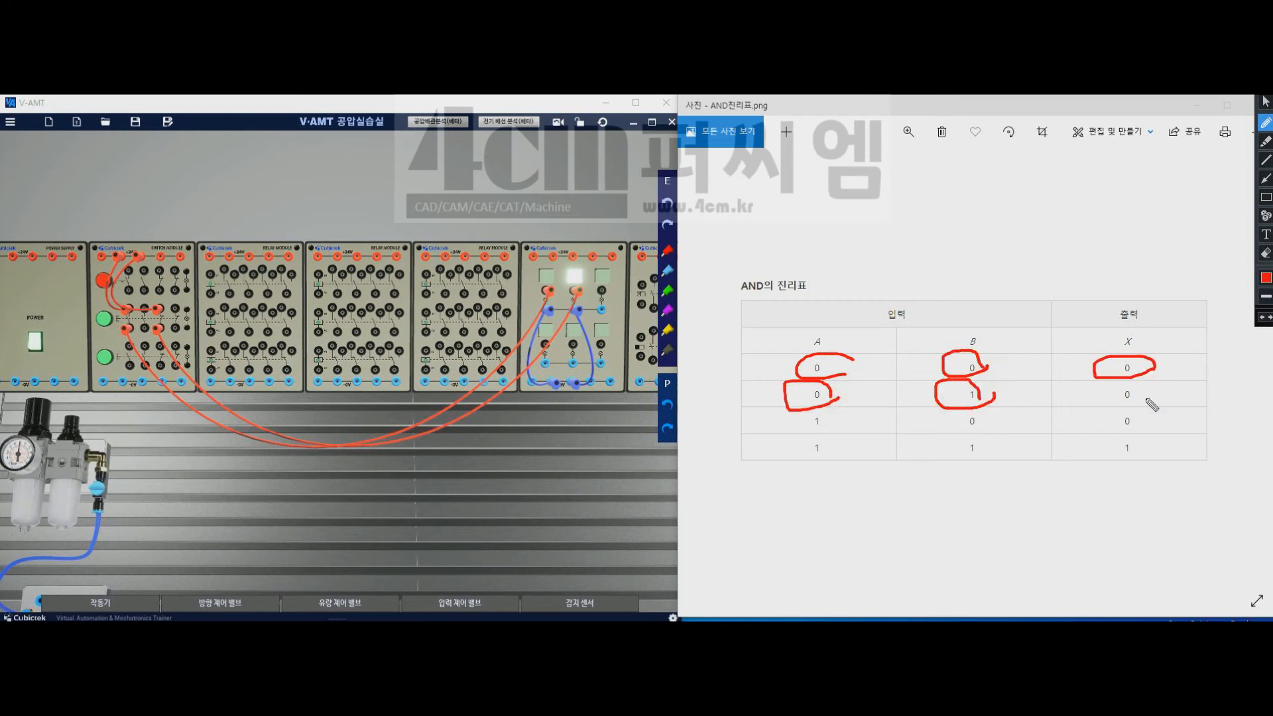
pyautogui.moveTo(1150, 405)
pyautogui.mouseDown()
pyautogui.moveTo(1120, 411)
pyautogui.moveTo(1164, 400)
pyautogui.mouseUp()
pyautogui.moveTo(840, 431)
pyautogui.mouseDown()
pyautogui.moveTo(802, 432)
pyautogui.moveTo(849, 430)
pyautogui.mouseUp()
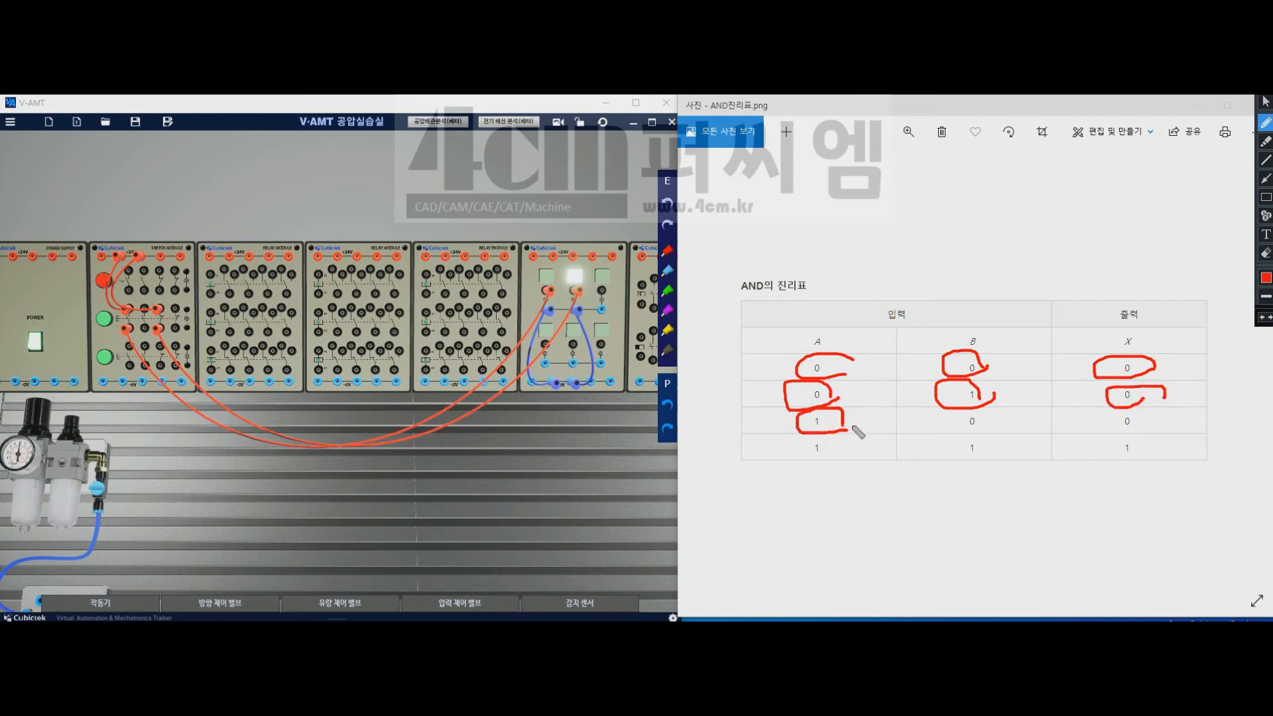
pyautogui.moveTo(991, 416); pyautogui.dragTo(1007, 432)
pyautogui.moveTo(1150, 416); pyautogui.dragTo(1172, 414)
pyautogui.moveTo(855, 466)
pyautogui.mouseDown()
pyautogui.moveTo(810, 447)
pyautogui.moveTo(850, 451)
pyautogui.mouseUp()
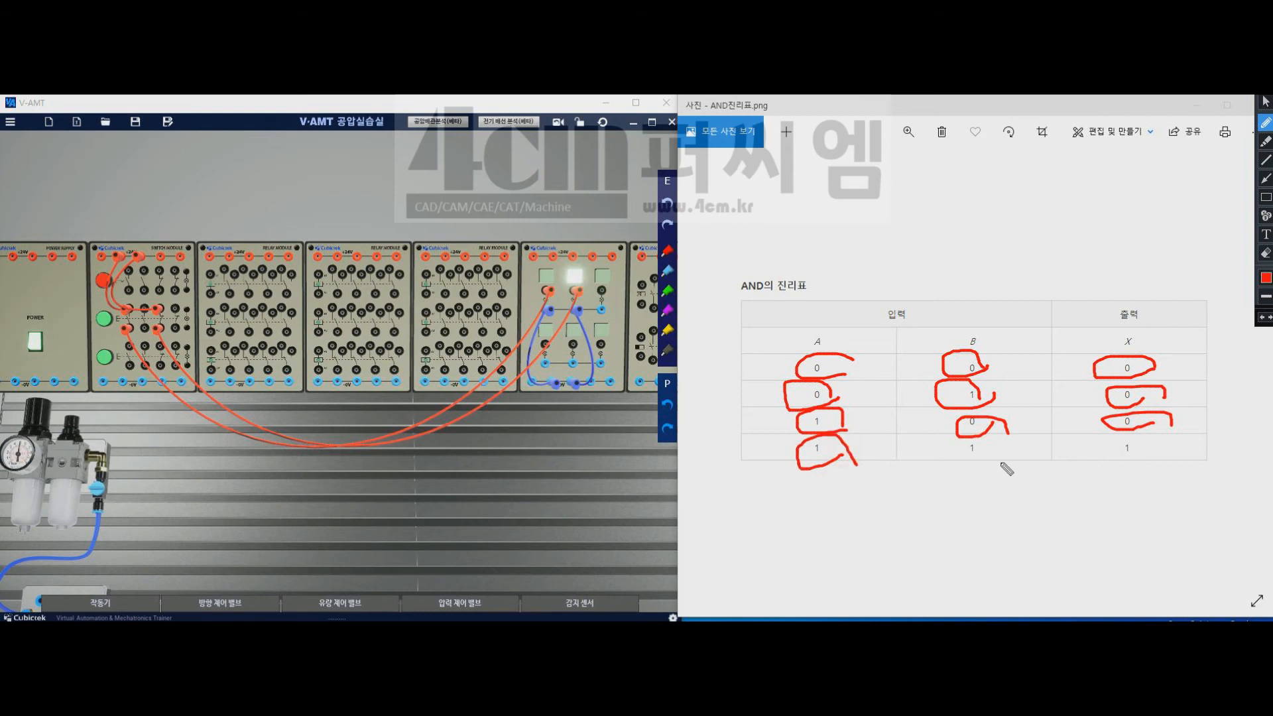
pyautogui.moveTo(1006, 469)
pyautogui.mouseDown()
pyautogui.moveTo(1000, 440)
pyautogui.moveTo(994, 462)
pyautogui.mouseUp()
pyautogui.moveTo(1160, 458)
pyautogui.mouseDown()
pyautogui.moveTo(1079, 441)
pyautogui.moveTo(1155, 472)
pyautogui.mouseUp()
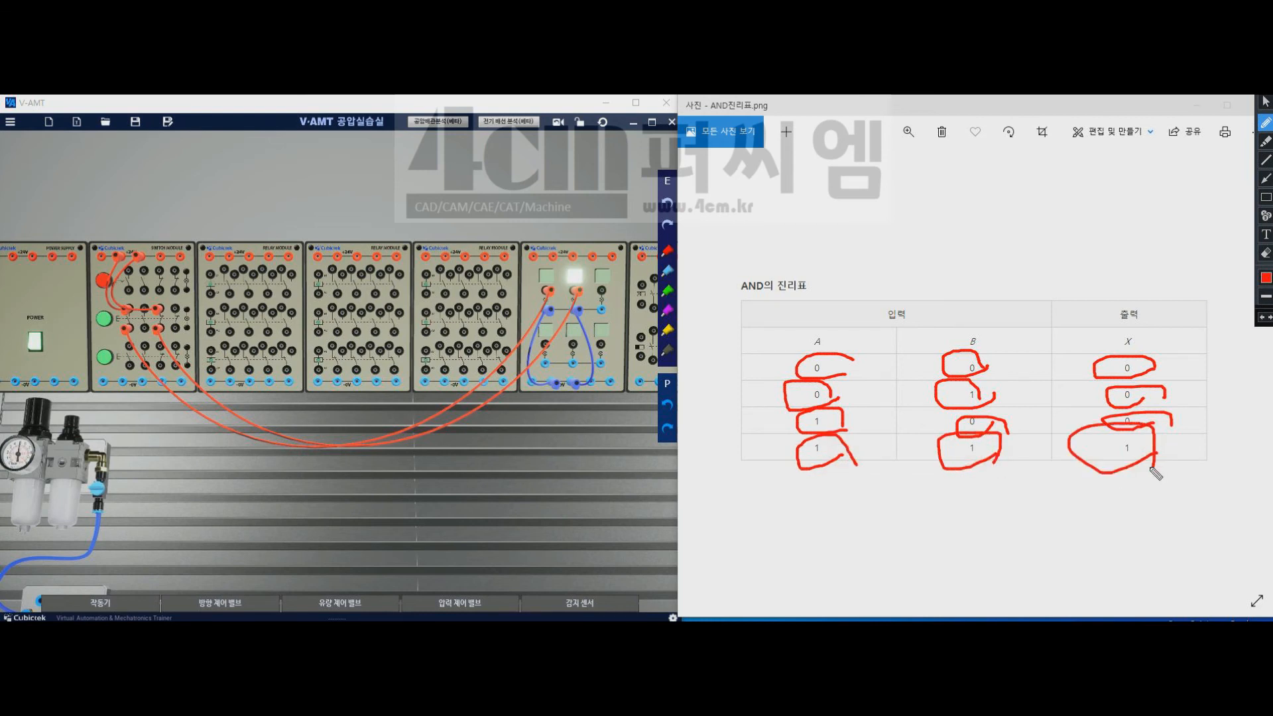
pyautogui.click(1266, 102)
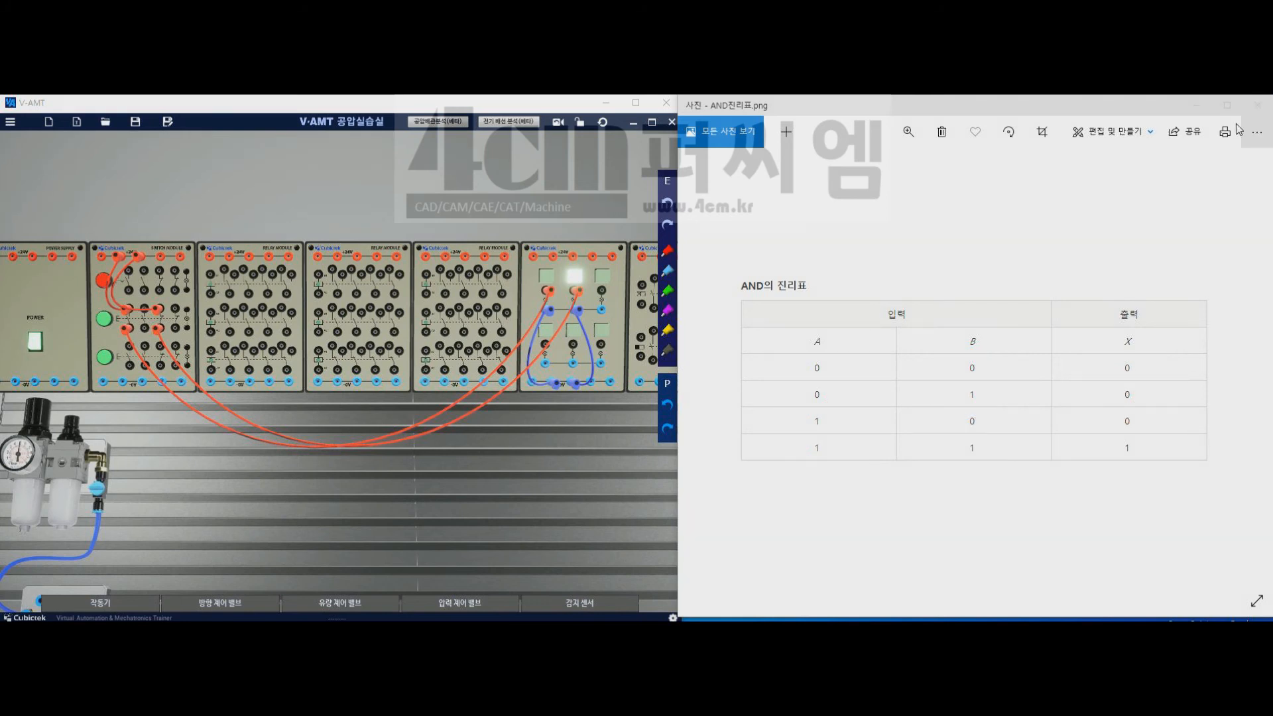
# Return to the series AND circuit diagram and start a new workspace without any wiring.
pyautogui.click(1195, 108)
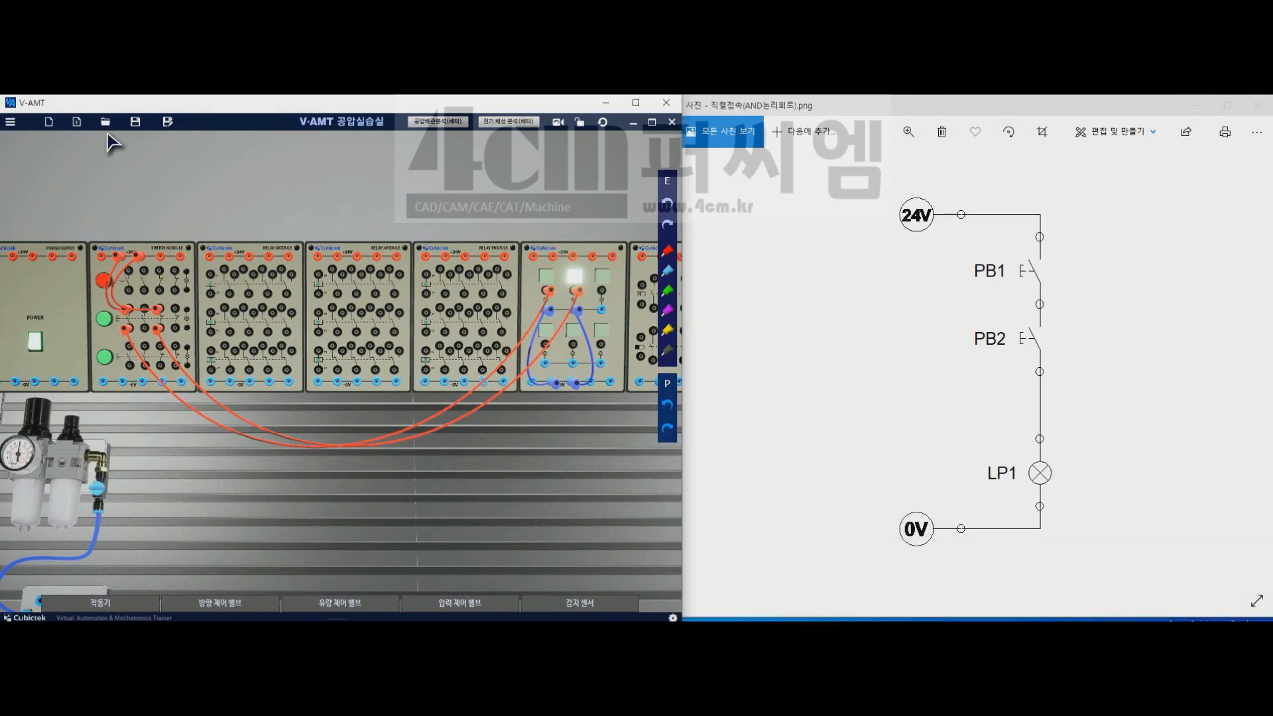
pyautogui.click(48, 122)
pyautogui.scroll(3, 136, 222)
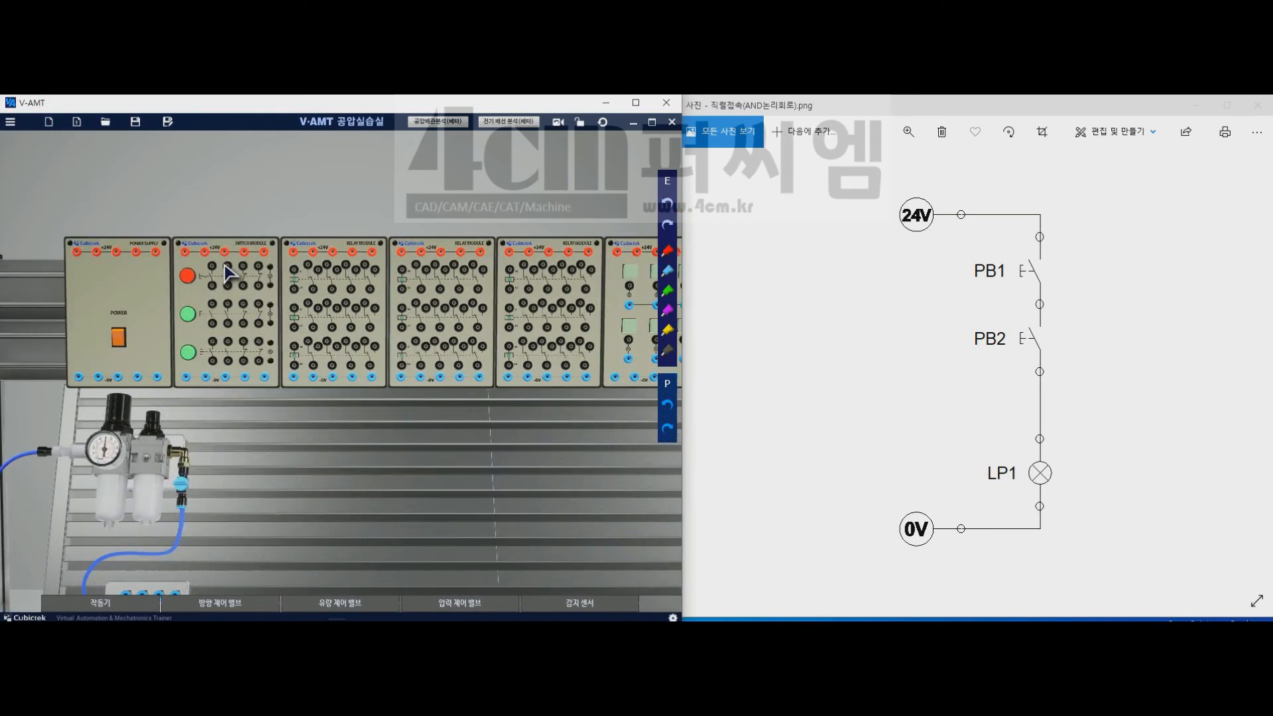
# Wire +24V to the upper green push button's first A contact and link its output to the lower green button's first contact.
pyautogui.click(184, 230)
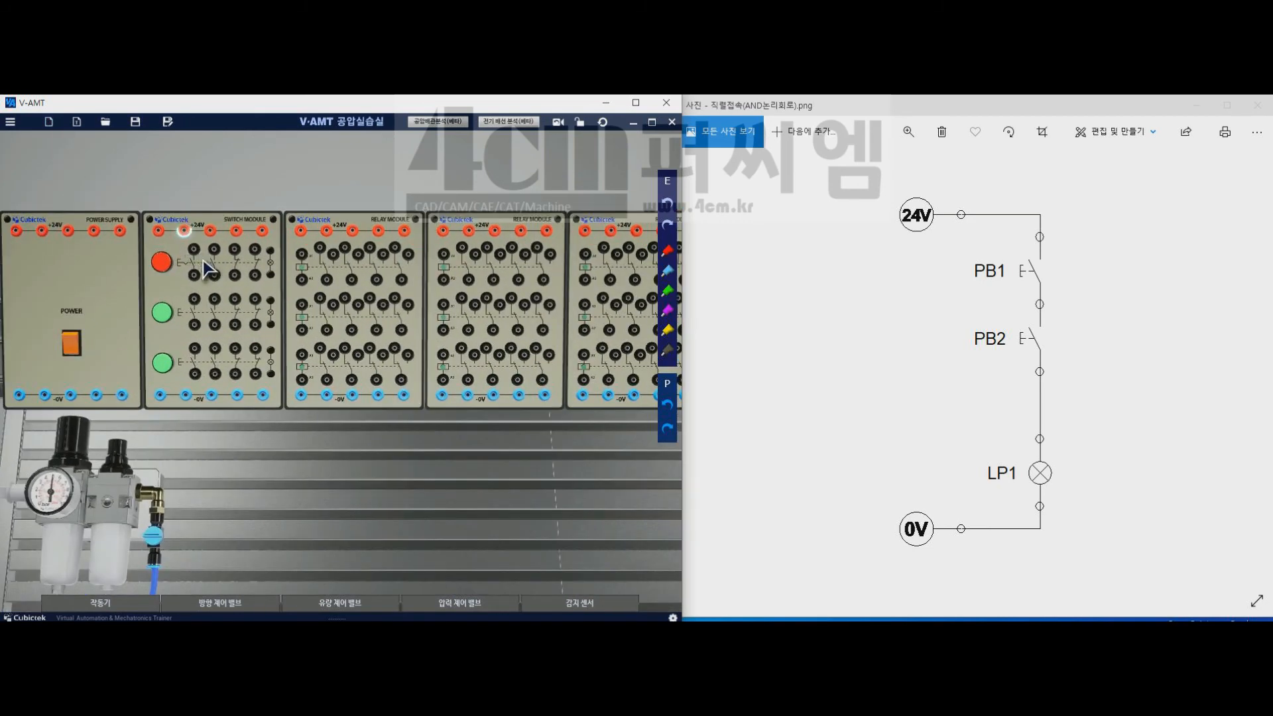
pyautogui.click(195, 299)
pyautogui.click(195, 325)
pyautogui.click(195, 348)
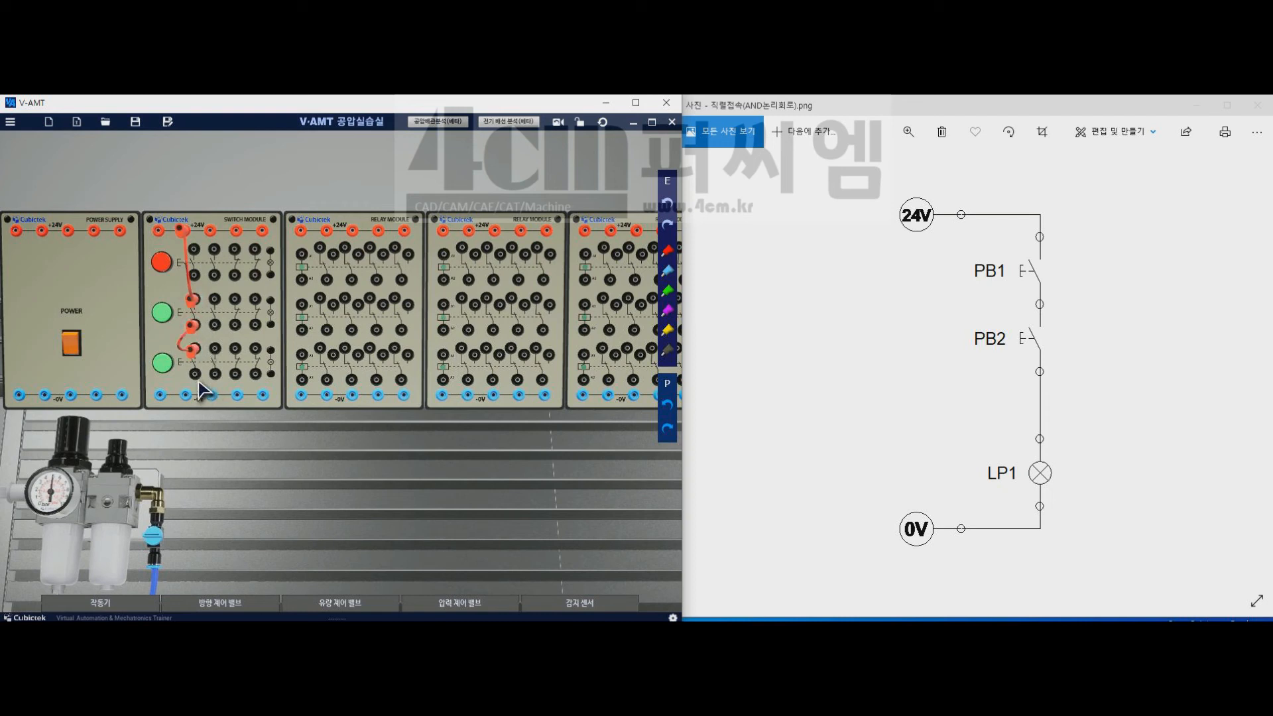
# Wire the lower green button's contact output to the first upper lamp and connect that lamp's negative terminal to 0V.
pyautogui.click(194, 373)
pyautogui.moveTo(454, 311); pyautogui.dragTo(377, 309)
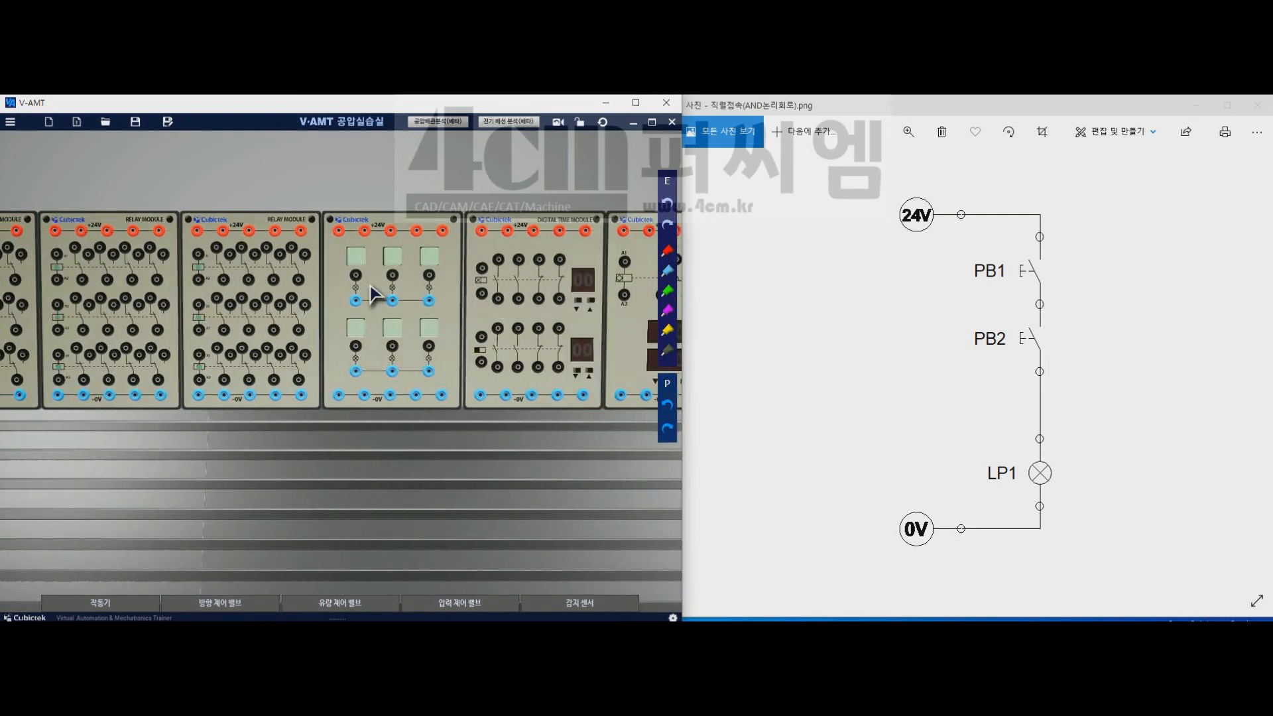
pyautogui.click(356, 274)
pyautogui.click(357, 302)
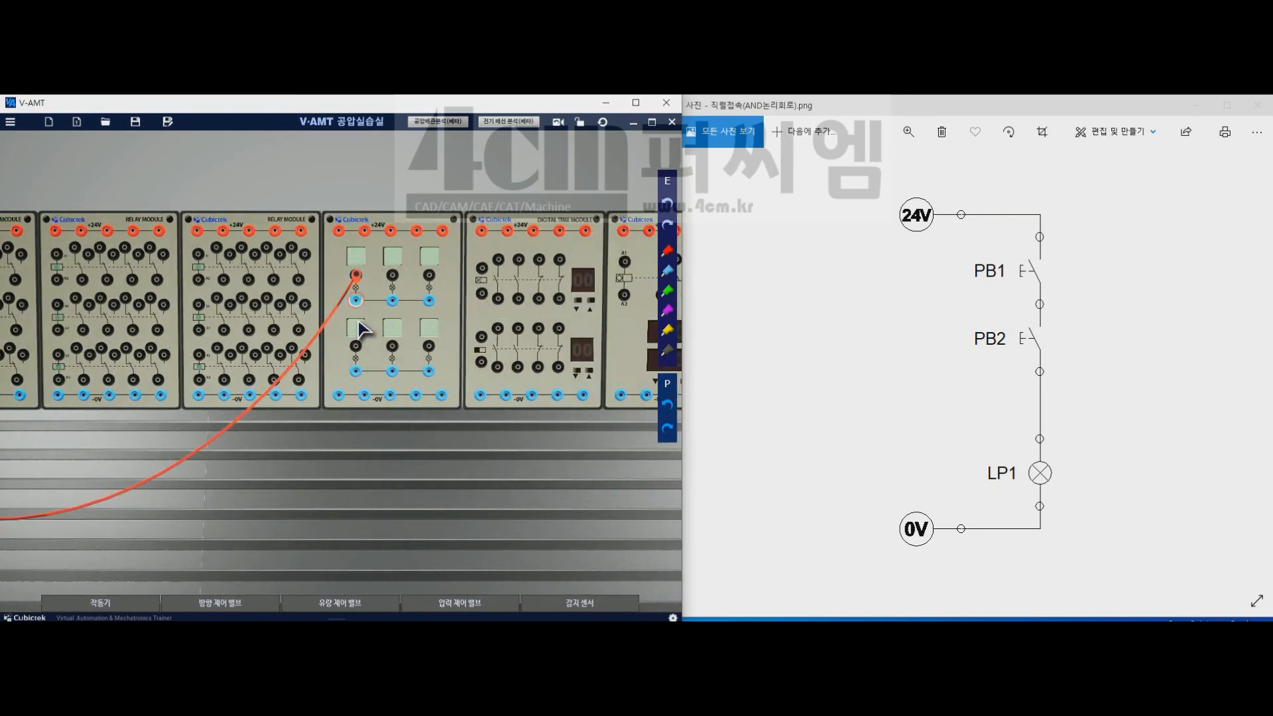
pyautogui.click(364, 396)
# Switch on the power supply and operate both green push buttons to test the series AND lamp circuit.
pyautogui.scroll(-5, 346, 369)
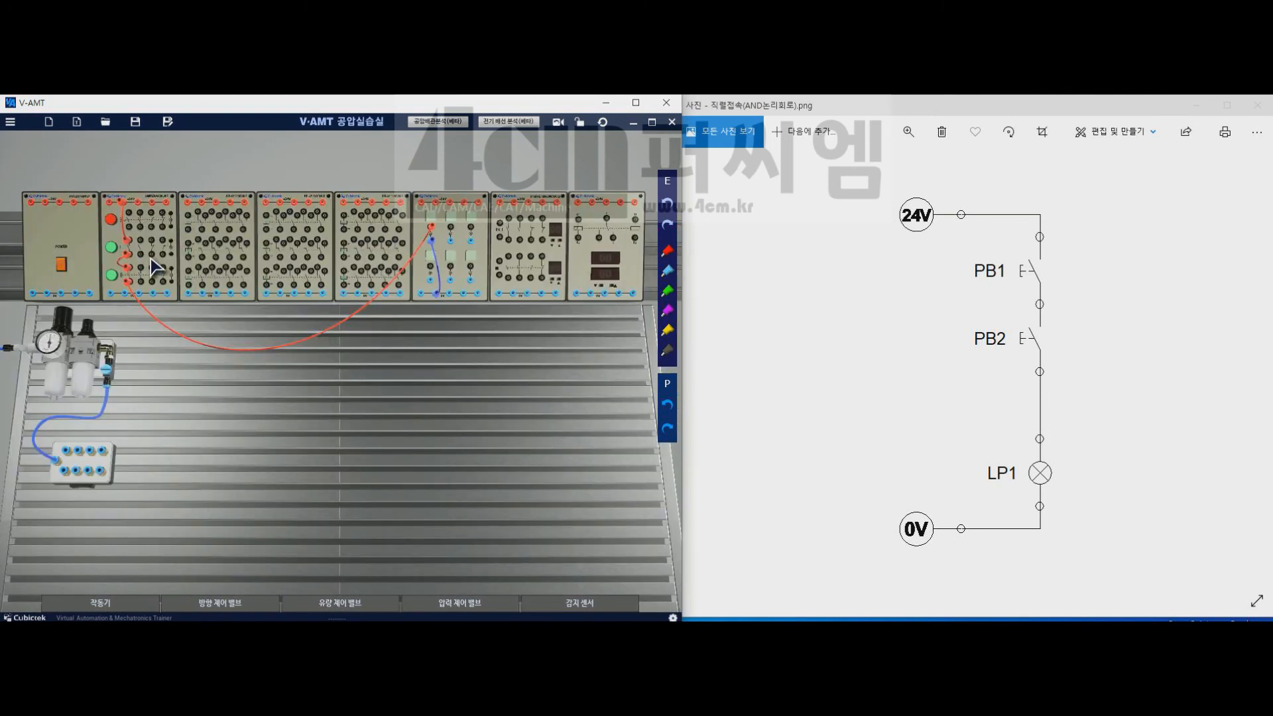
pyautogui.click(65, 264)
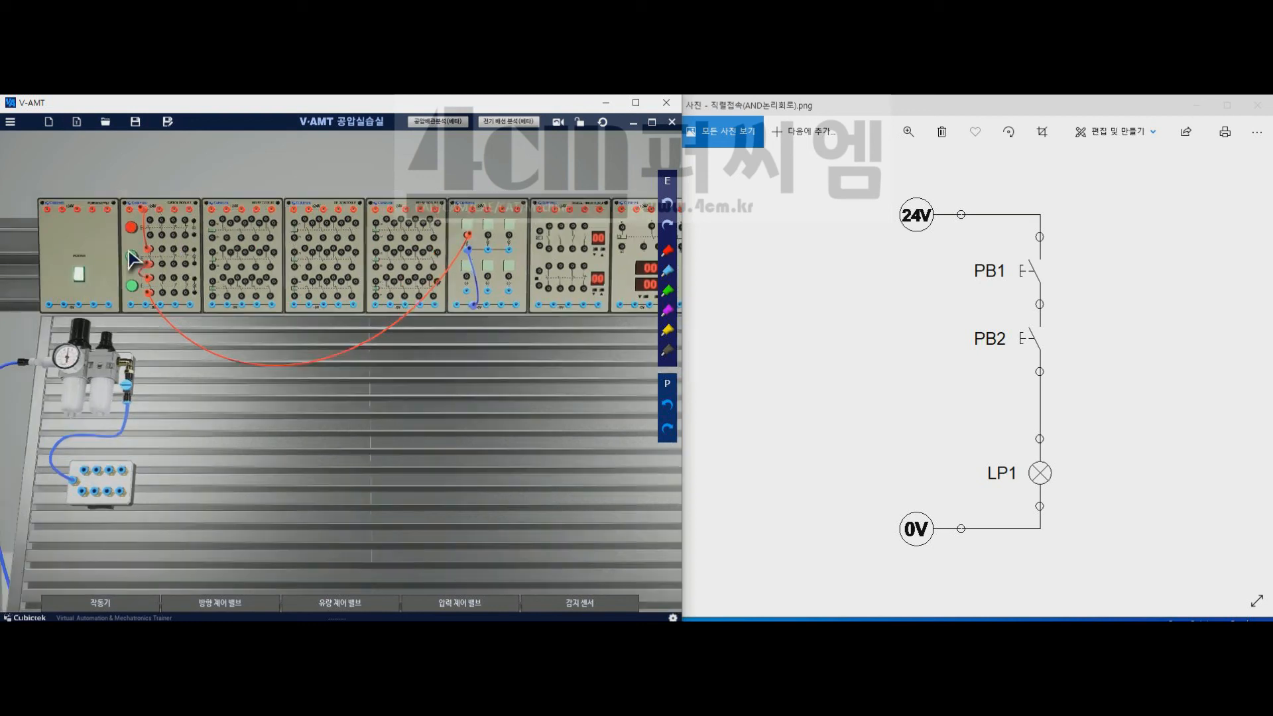
pyautogui.scroll(2, 123, 262)
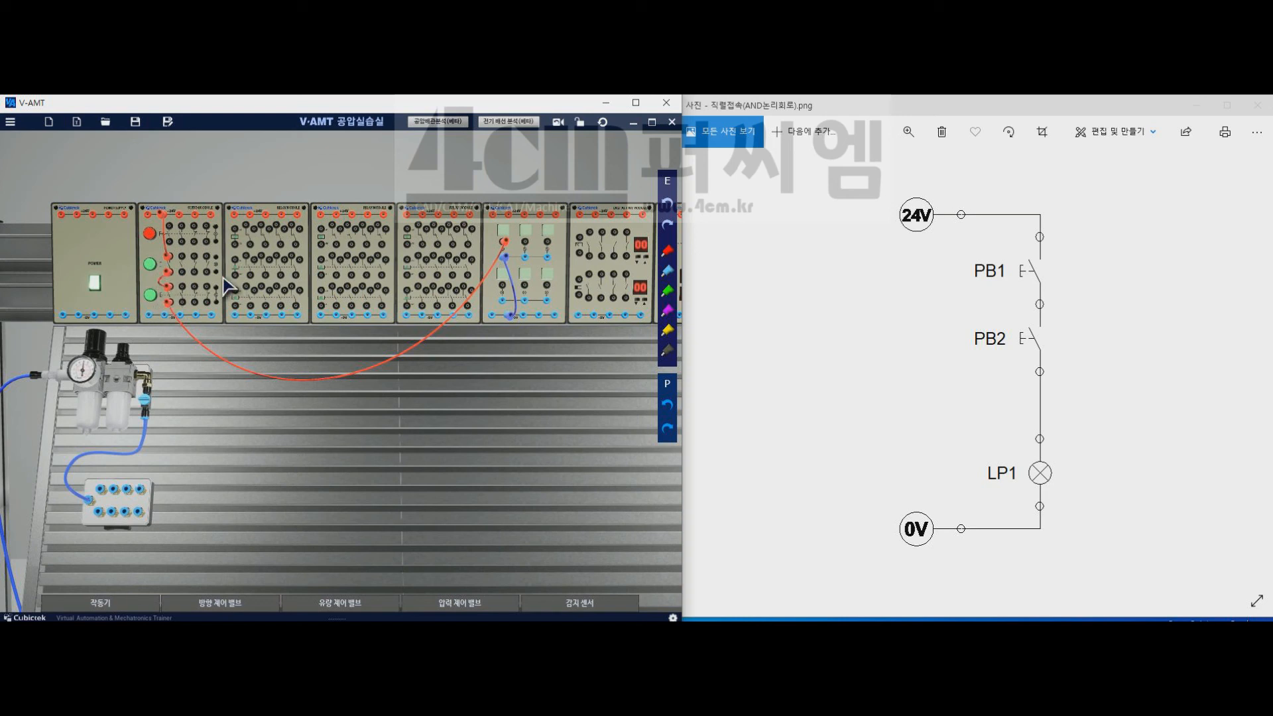
pyautogui.press('1')
pyautogui.press('2')
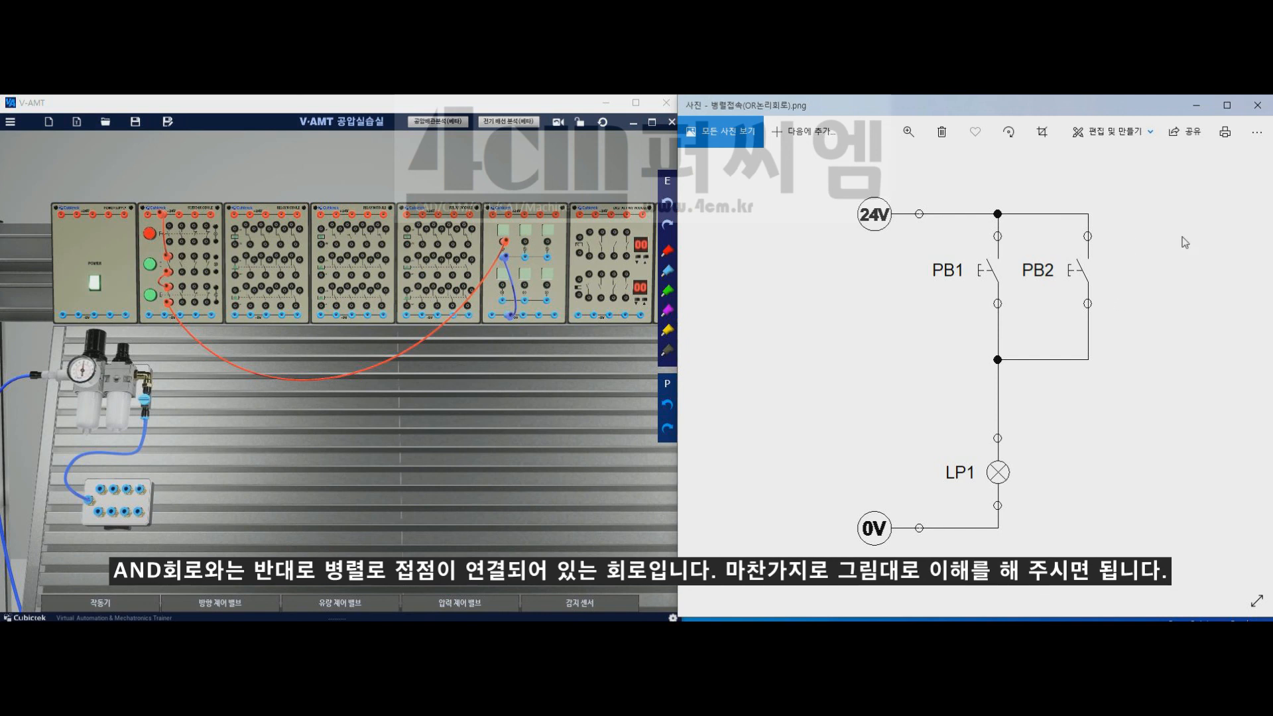
# Trace in red the path from 24V through PB1 on the parallel OR diagram, circle LP1, and clear the markings.
pyautogui.hotkey('ctrl', 'alt', 'd')
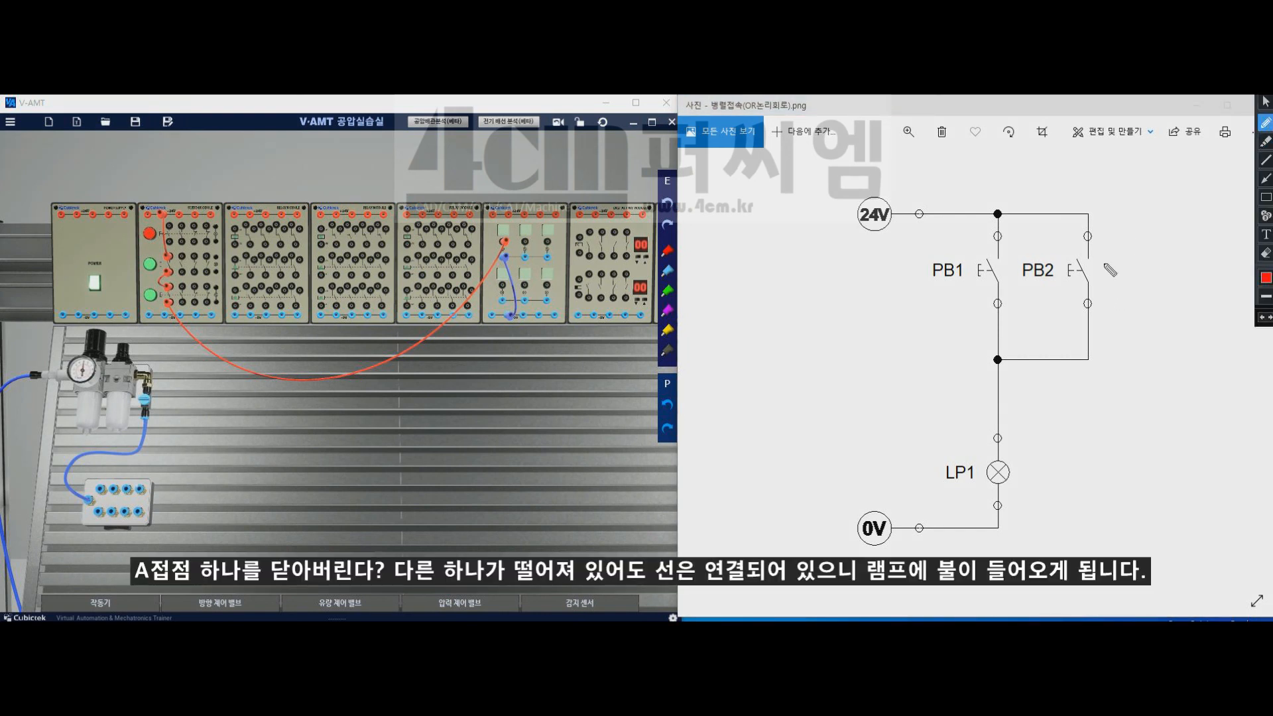
pyautogui.moveTo(891, 213)
pyautogui.mouseDown()
pyautogui.moveTo(999, 213)
pyautogui.moveTo(1003, 439)
pyautogui.moveTo(1045, 479)
pyautogui.moveTo(924, 472)
pyautogui.moveTo(1000, 432)
pyautogui.mouseUp()
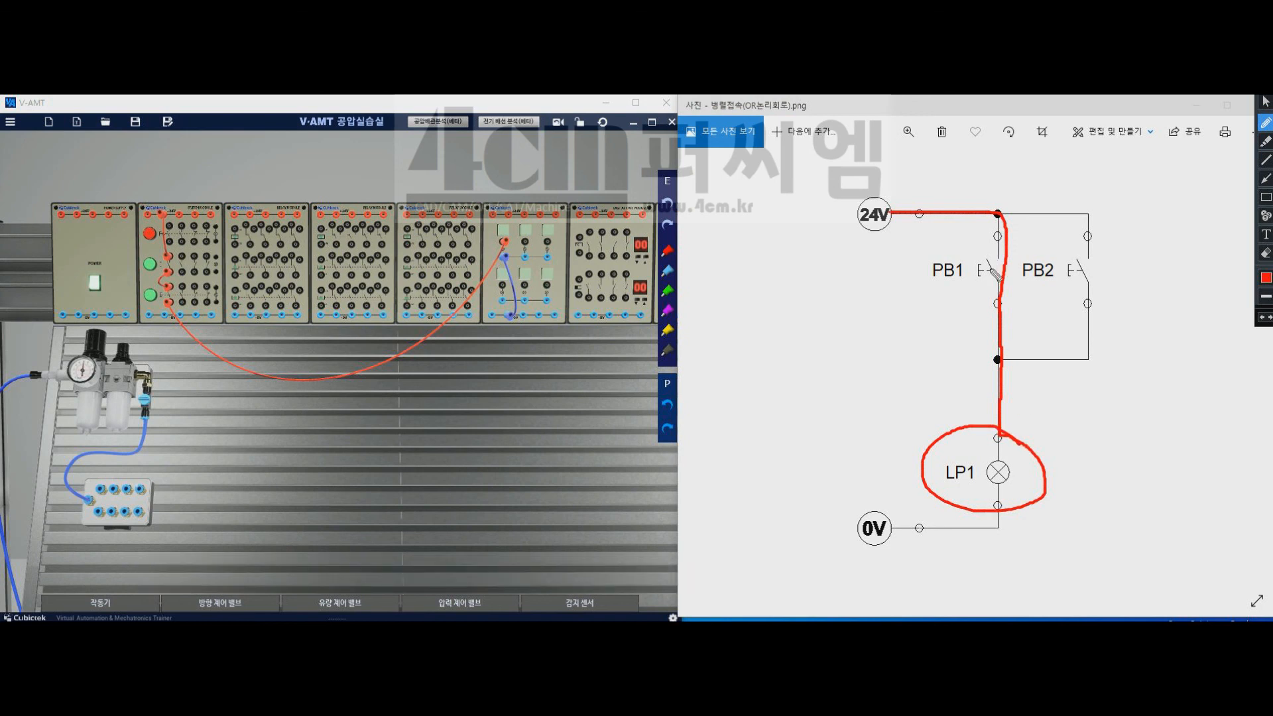
pyautogui.click(1266, 101)
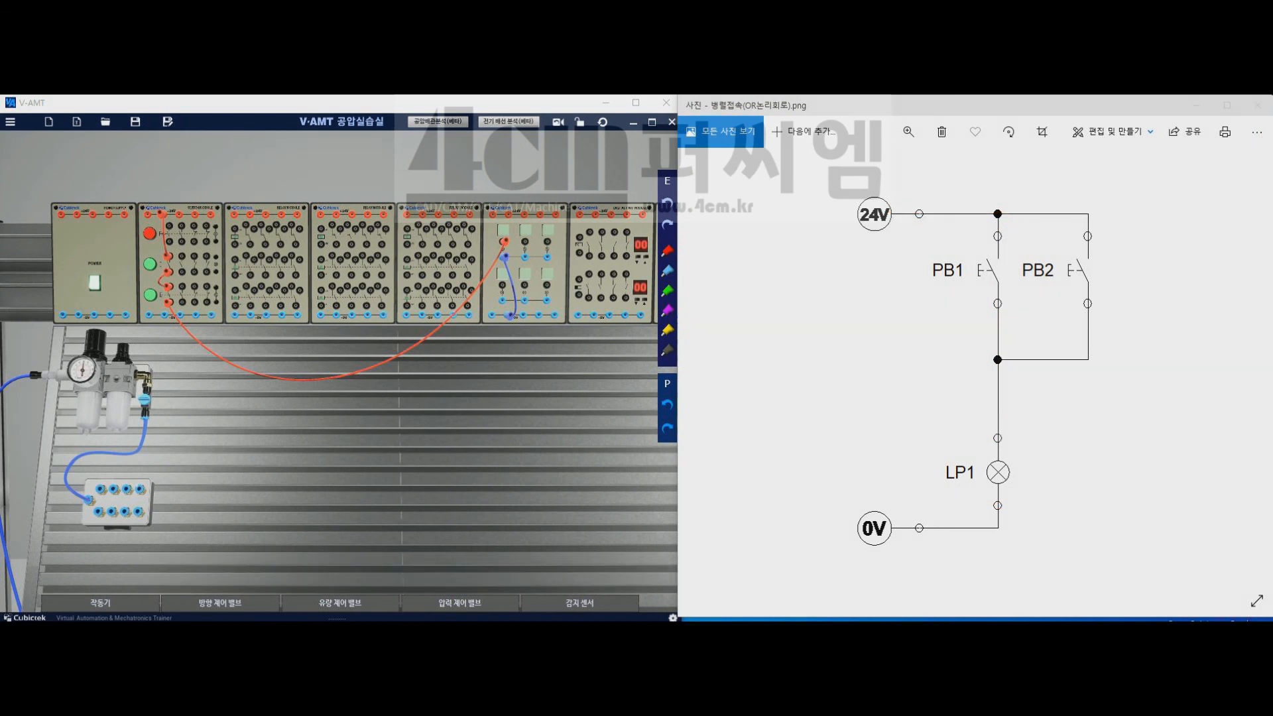
# Circle PB1, mark PB2 as closed, trace the path from 24V through PB2 to LP1 in red, and clear the markings.
pyautogui.click(1256, 86)
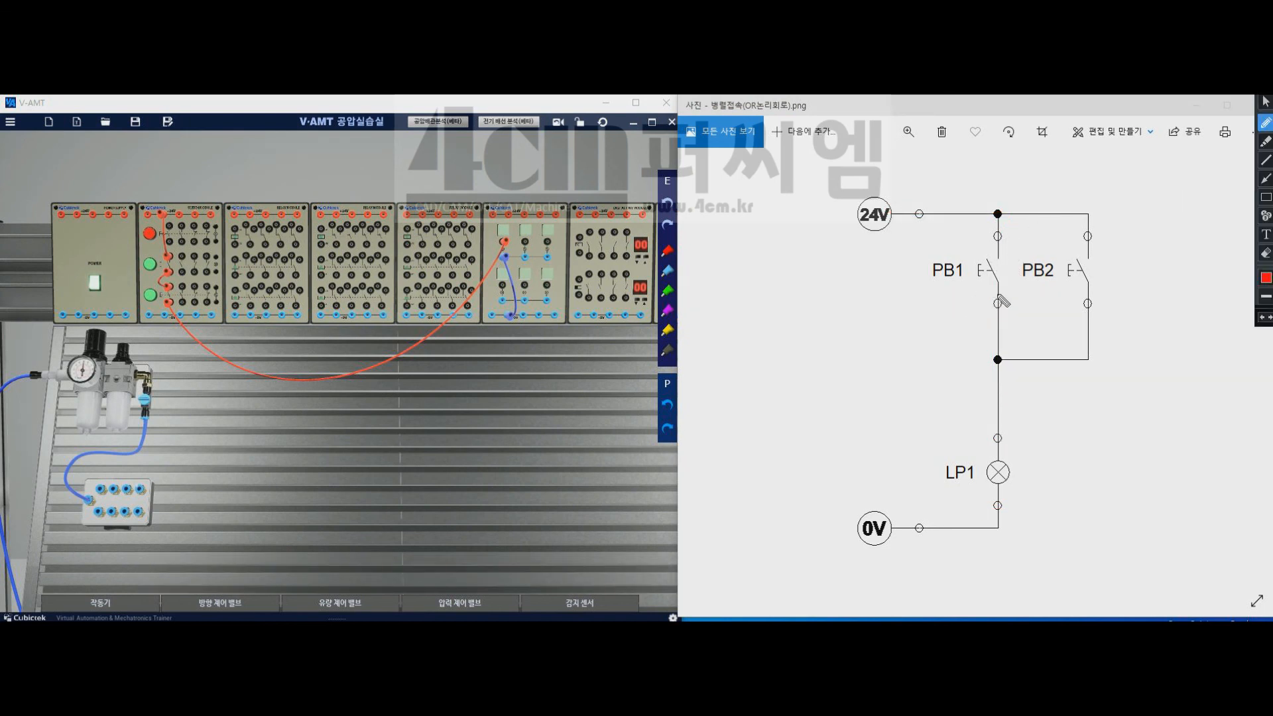
pyautogui.moveTo(1002, 292)
pyautogui.mouseDown()
pyautogui.moveTo(991, 307)
pyautogui.moveTo(981, 239)
pyautogui.moveTo(1013, 287)
pyautogui.moveTo(1080, 270)
pyautogui.mouseUp()
pyautogui.moveTo(1064, 265)
pyautogui.mouseDown()
pyautogui.moveTo(1081, 271)
pyautogui.moveTo(1061, 292)
pyautogui.mouseUp()
pyautogui.moveTo(1089, 249); pyautogui.dragTo(1089, 295)
pyautogui.moveTo(892, 215)
pyautogui.mouseDown()
pyautogui.moveTo(1080, 215)
pyautogui.moveTo(1096, 313)
pyautogui.moveTo(992, 355)
pyautogui.moveTo(1080, 464)
pyautogui.moveTo(1034, 530)
pyautogui.moveTo(928, 438)
pyautogui.moveTo(1015, 429)
pyautogui.mouseUp()
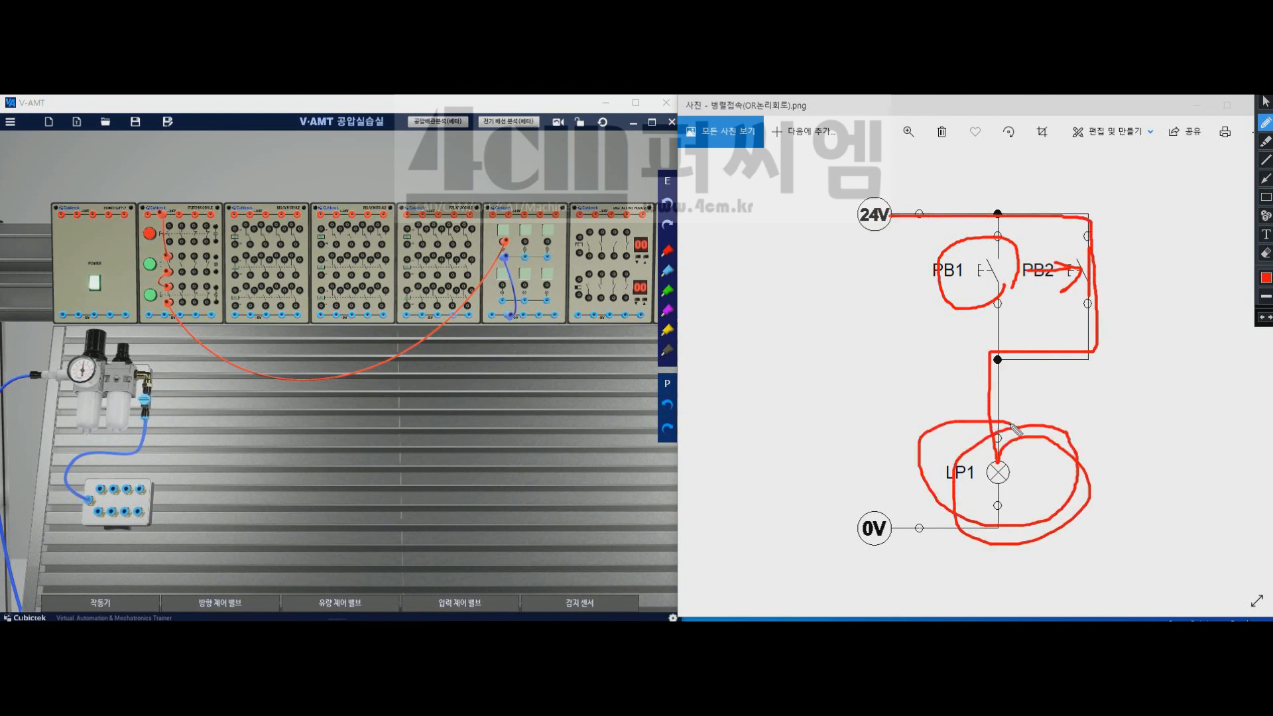
pyautogui.click(1254, 95)
# Mark the PB1 contact on the OR diagram in red and move on past the OR truth table to the self-holding circuit diagram.
pyautogui.click(1255, 95)
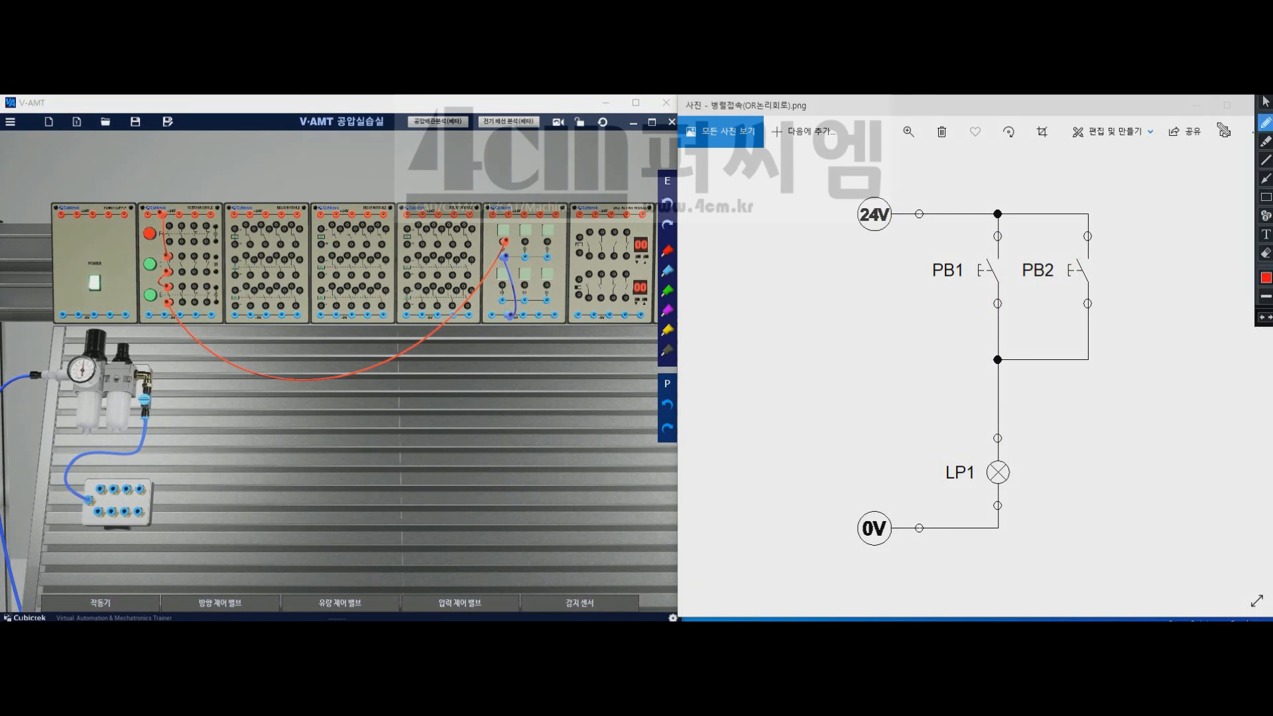
pyautogui.moveTo(995, 236); pyautogui.dragTo(1001, 310)
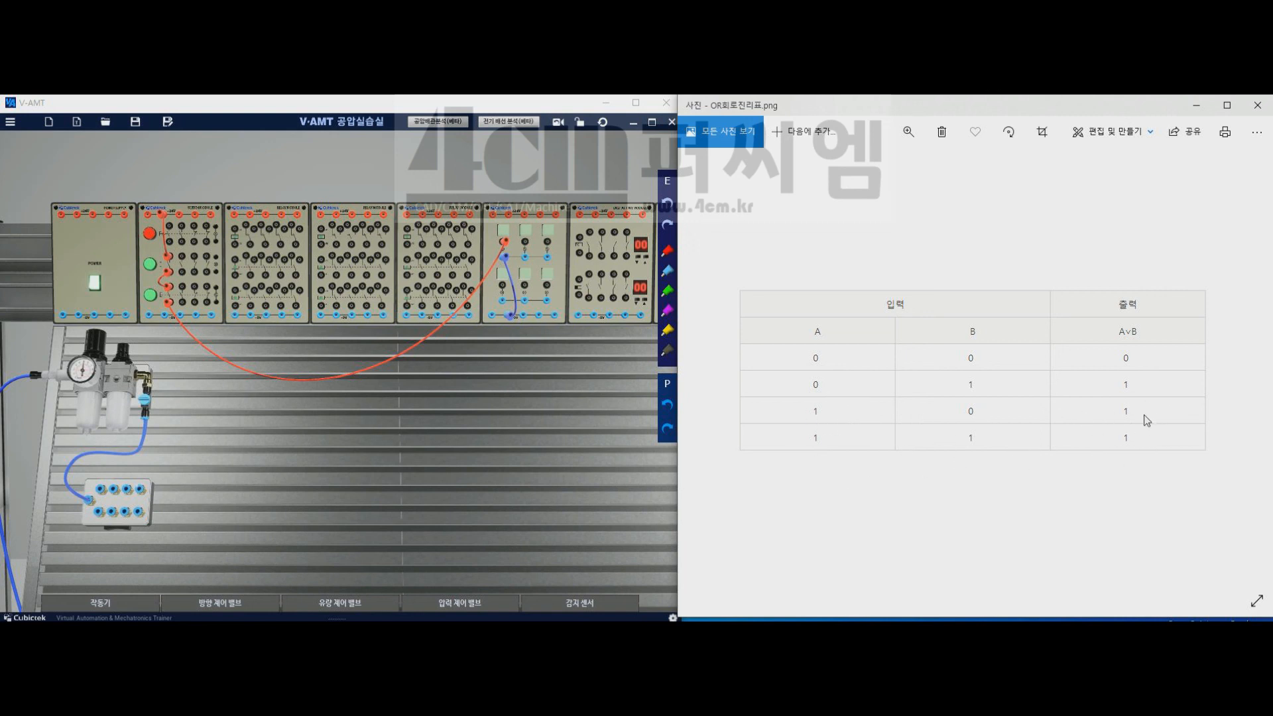
pyautogui.press('Right')
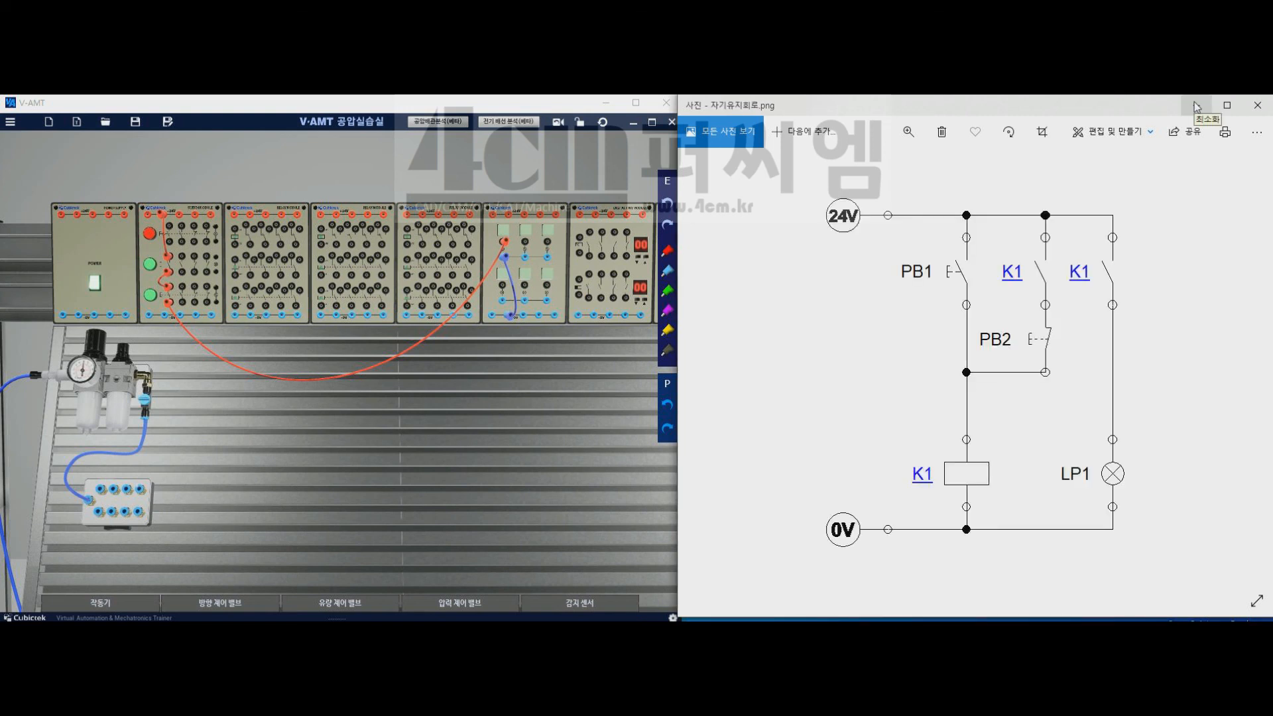